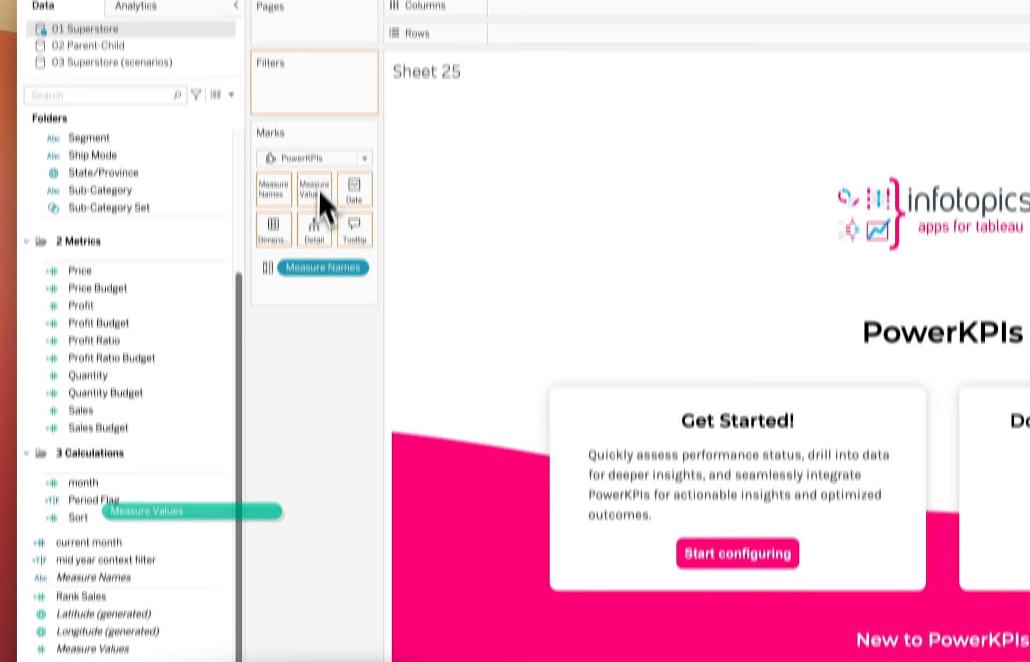
# Assign Order Date to the Date encoding of the PowerKPIs marks
pyautogui.scroll(5, 170, 316)
pyautogui.click(170, 312)
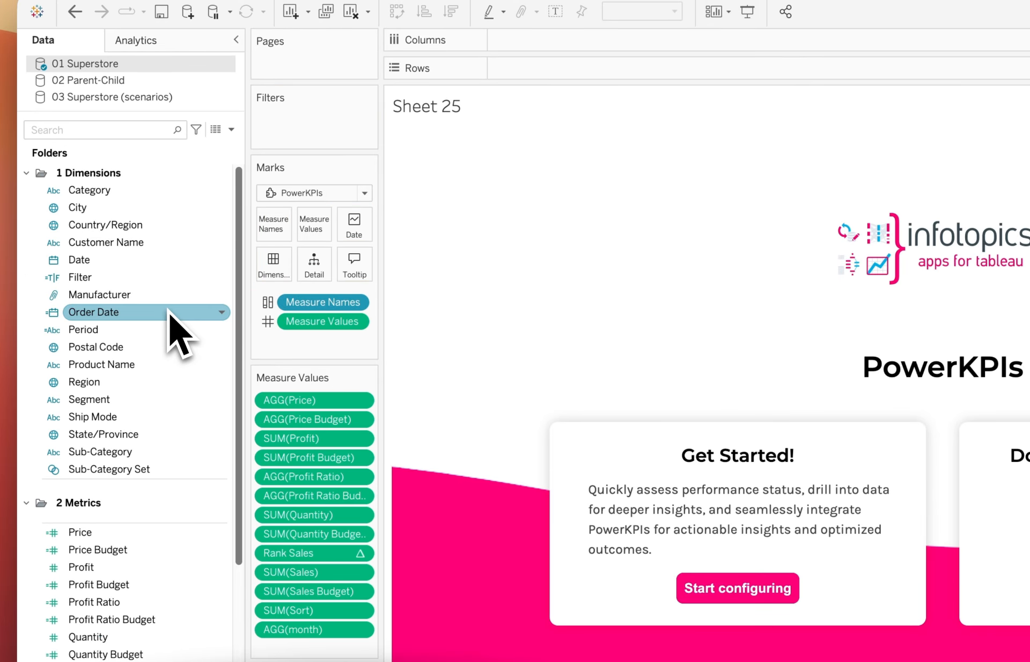
pyautogui.moveTo(365, 233)
pyautogui.mouseDown()
pyautogui.moveTo(356, 237)
pyautogui.moveTo(368, 246)
pyautogui.mouseUp()
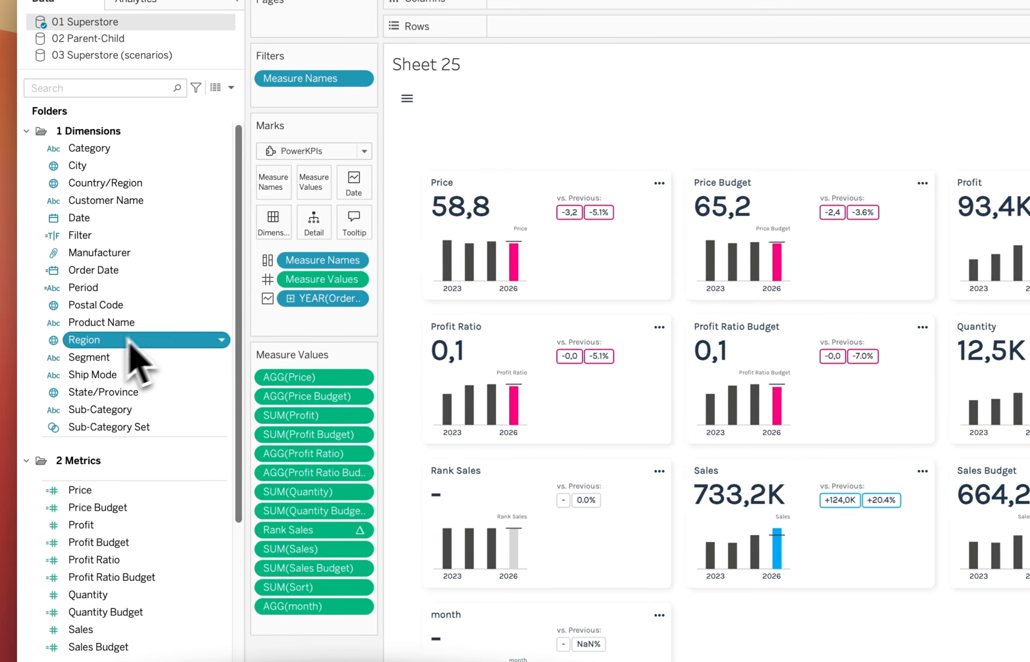
# Assign Region to the Dimension encoding and change the Order Date encoding from years to discrete months
pyautogui.moveTo(129, 339); pyautogui.dragTo(271, 243)
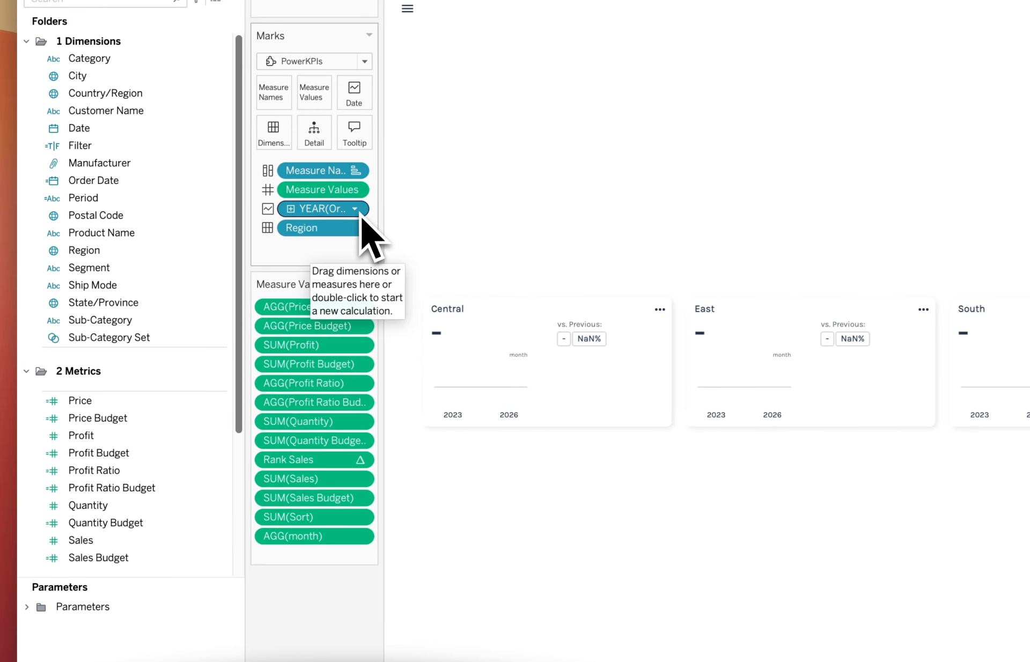
pyautogui.click(357, 210)
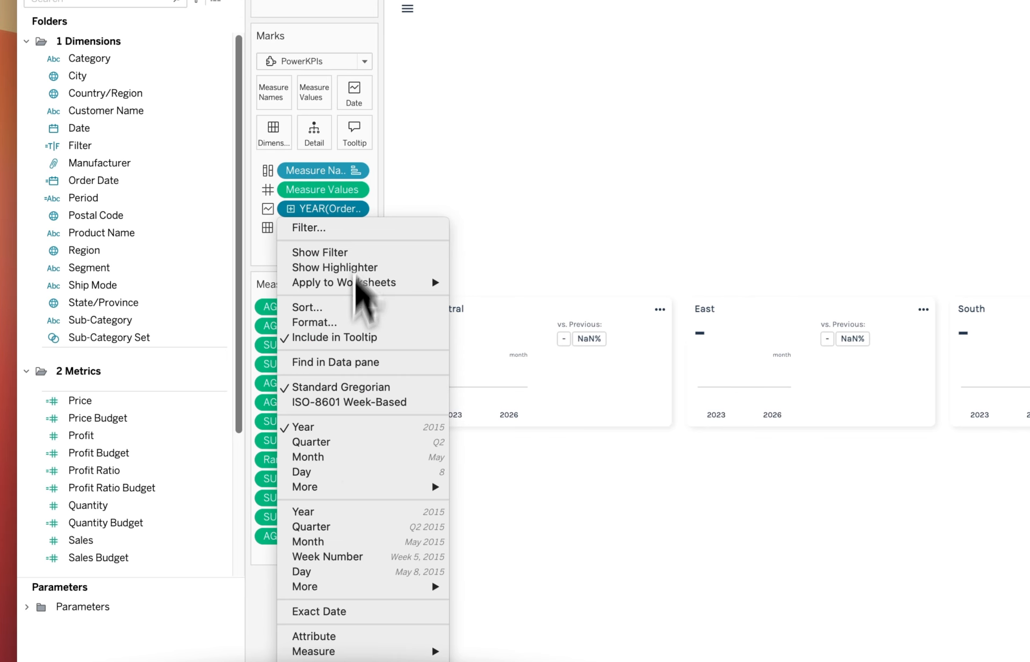
pyautogui.click(344, 457)
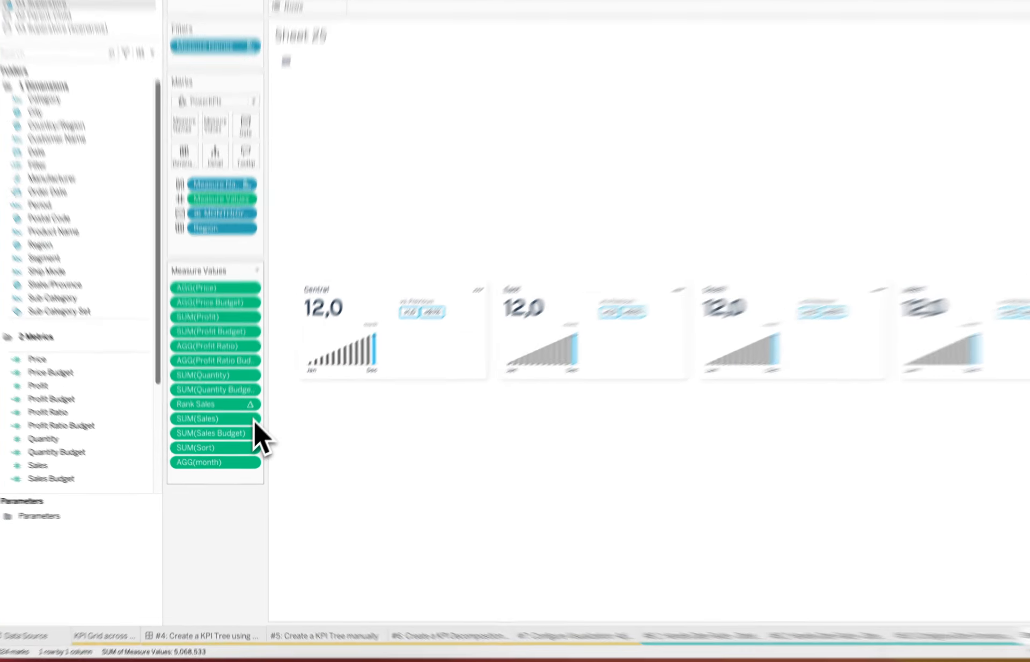
# Add a Running Total table calculation using Sum to SUM(Sales), computed along the specific dimension Month of Order Date
pyautogui.rightClick(263, 389)
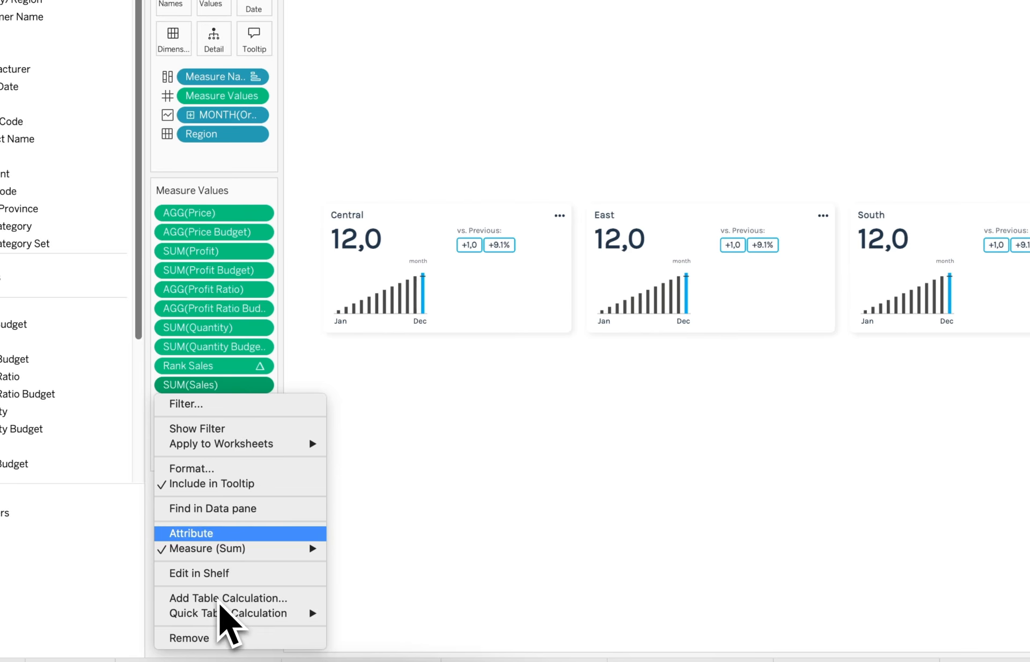
pyautogui.click(228, 598)
pyautogui.click(523, 164)
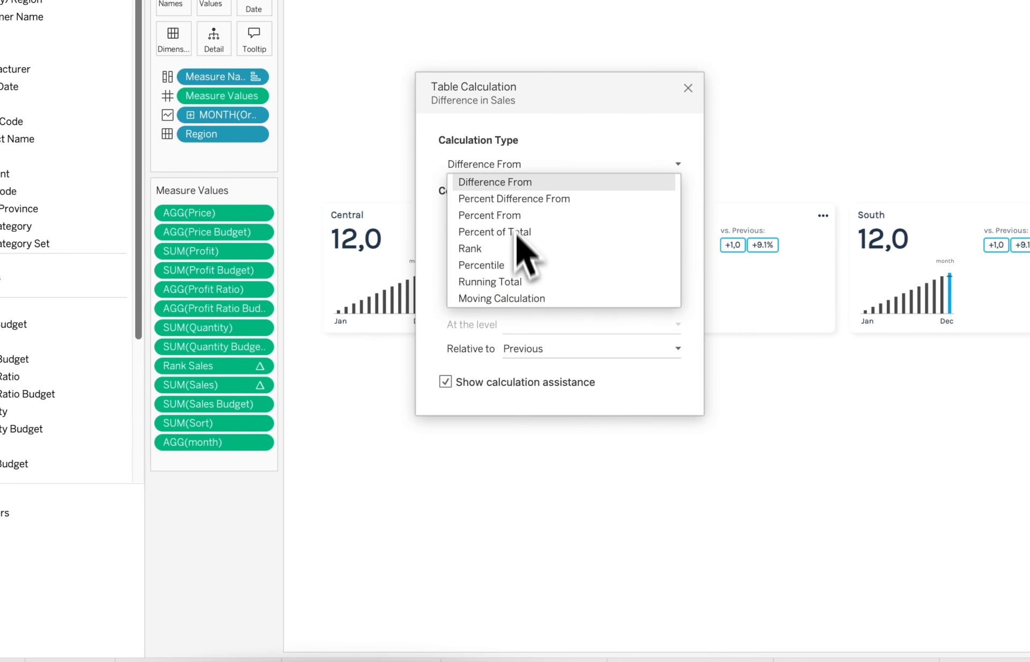
pyautogui.click(523, 282)
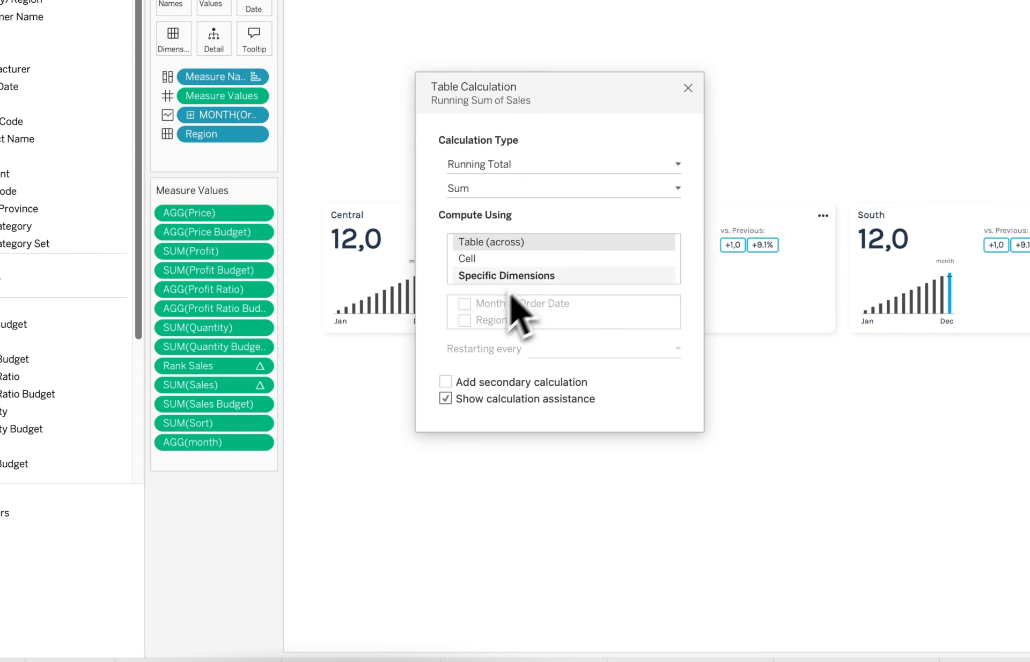
pyautogui.click(512, 276)
pyautogui.click(464, 304)
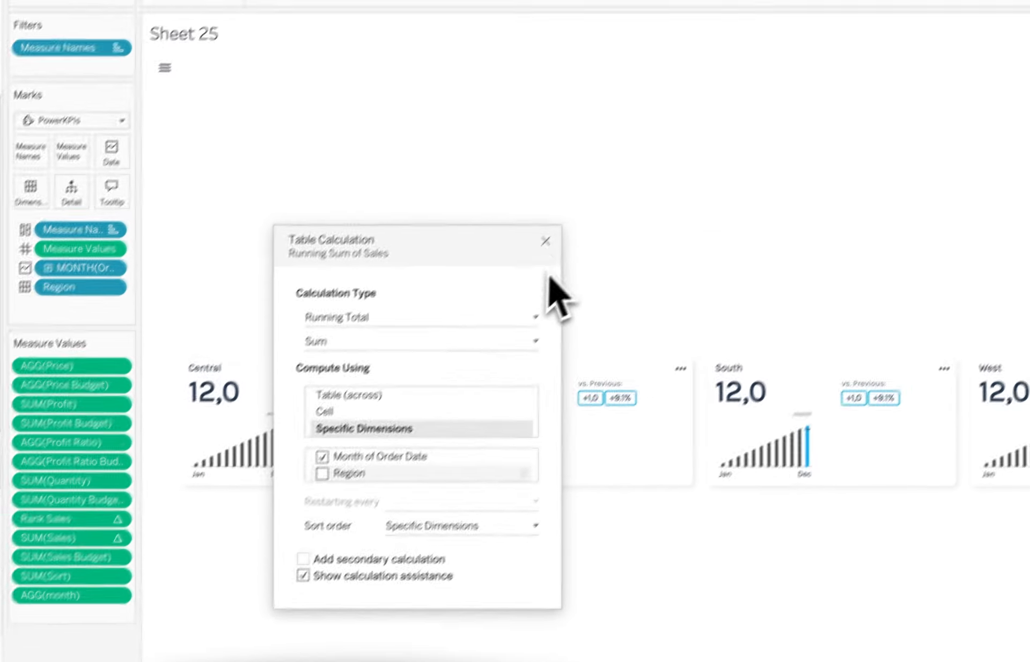
pyautogui.click(531, 259)
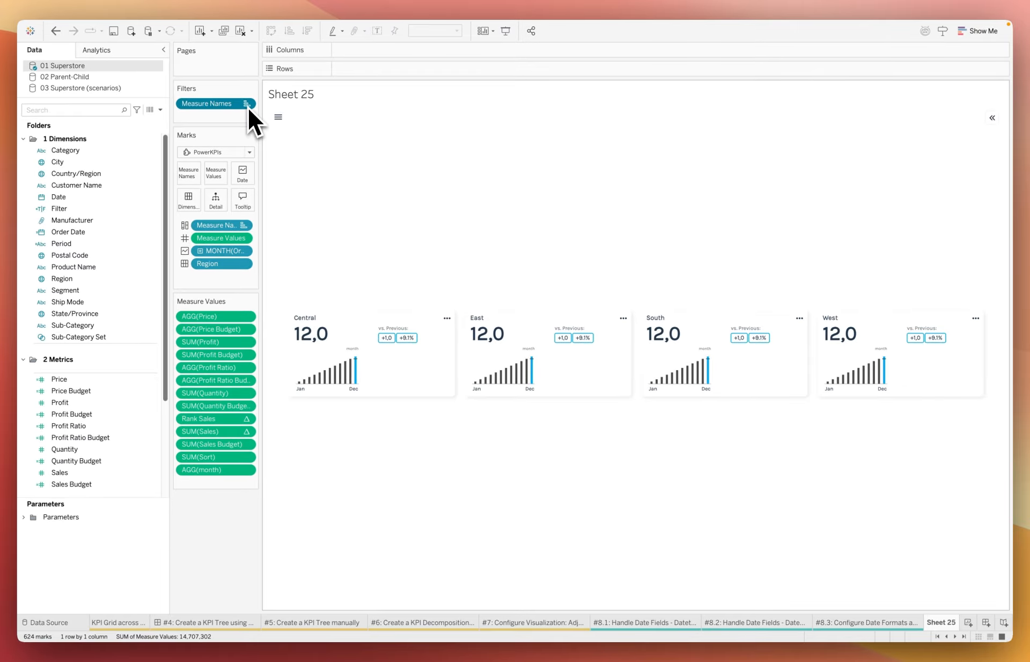
# Edit the Measure Names filter to keep only Running Sum of Sales along Month of Order Date
pyautogui.click(247, 104)
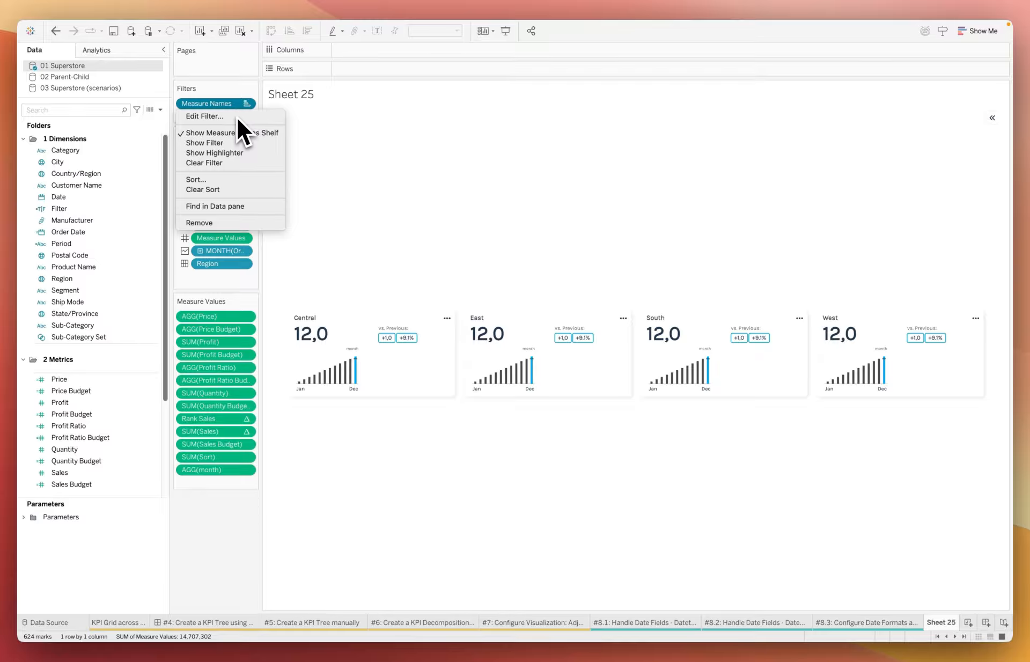
pyautogui.click(236, 115)
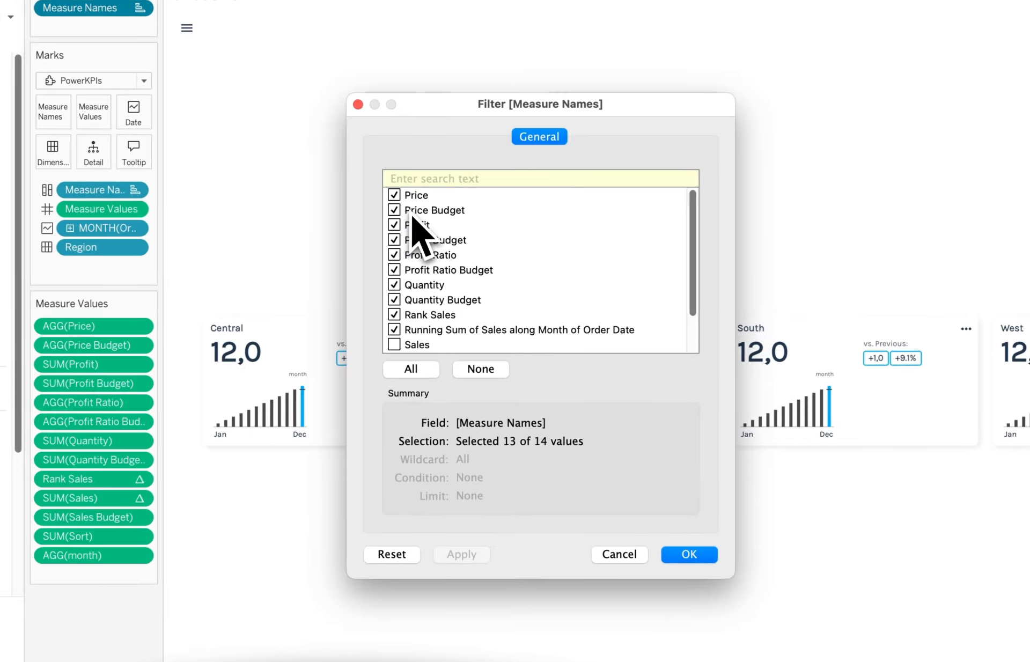
pyautogui.click(481, 369)
pyautogui.click(394, 329)
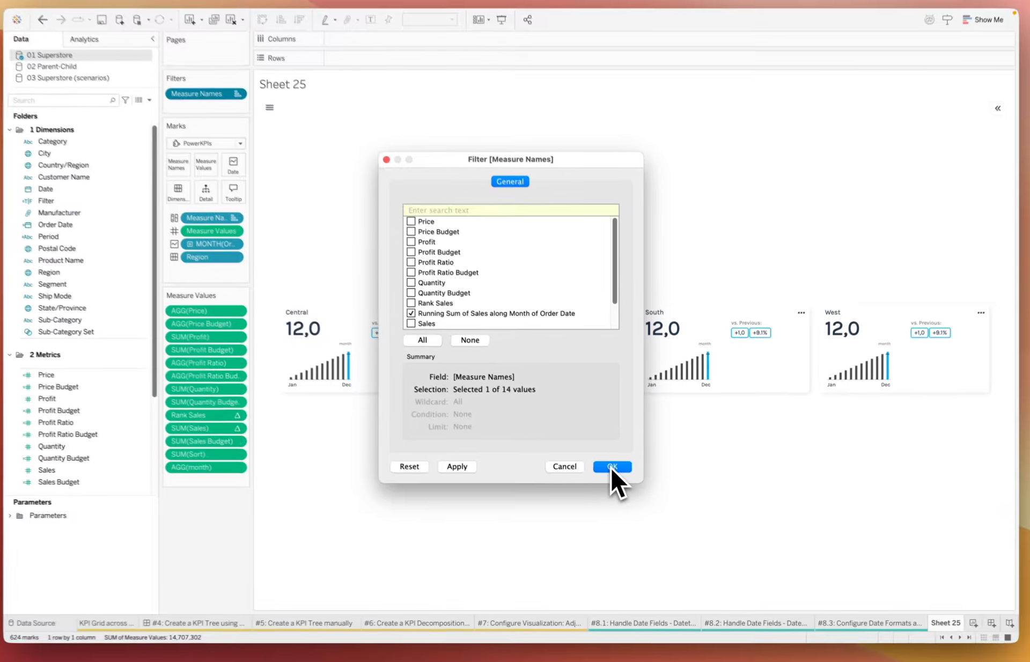
pyautogui.click(568, 408)
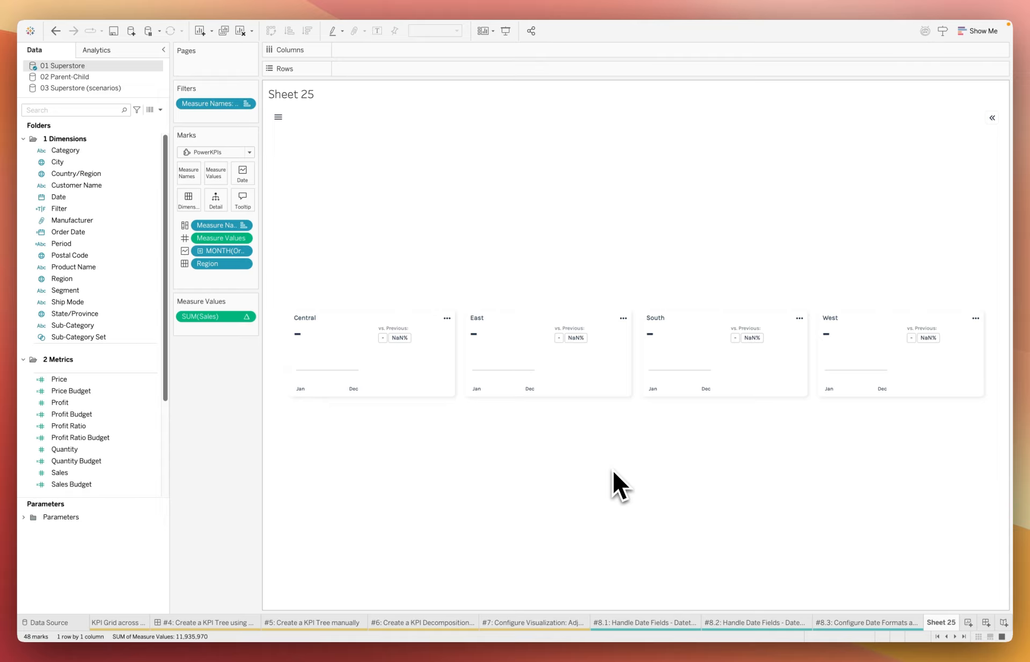
# In the PowerKPIs visualization configuration, set both Role BAN and Role Chart to Main for the running sum measure and save
pyautogui.click(280, 119)
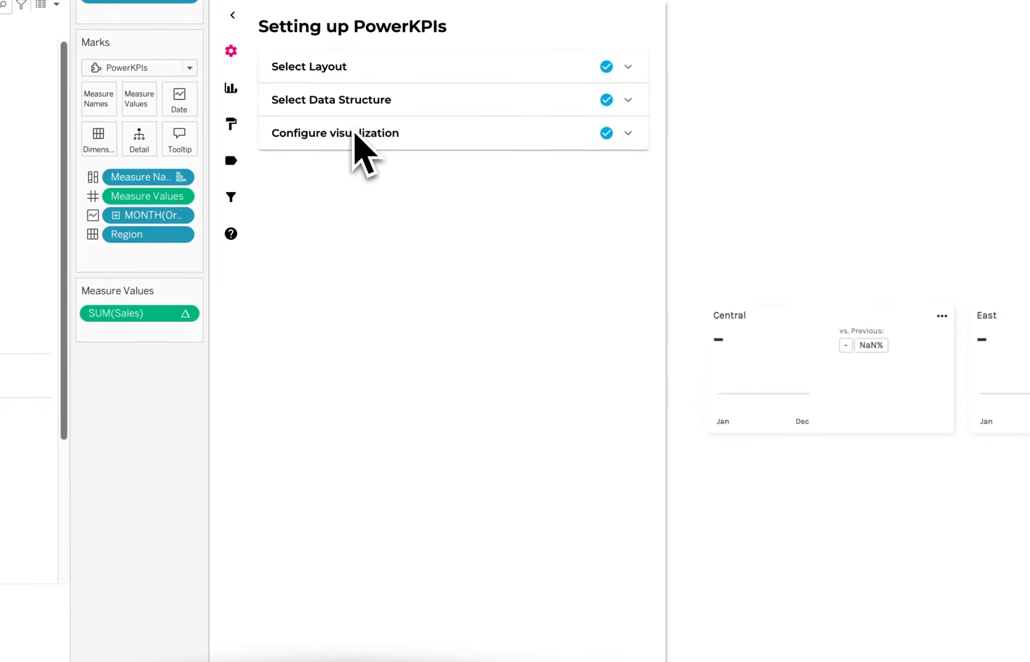
pyautogui.click(355, 135)
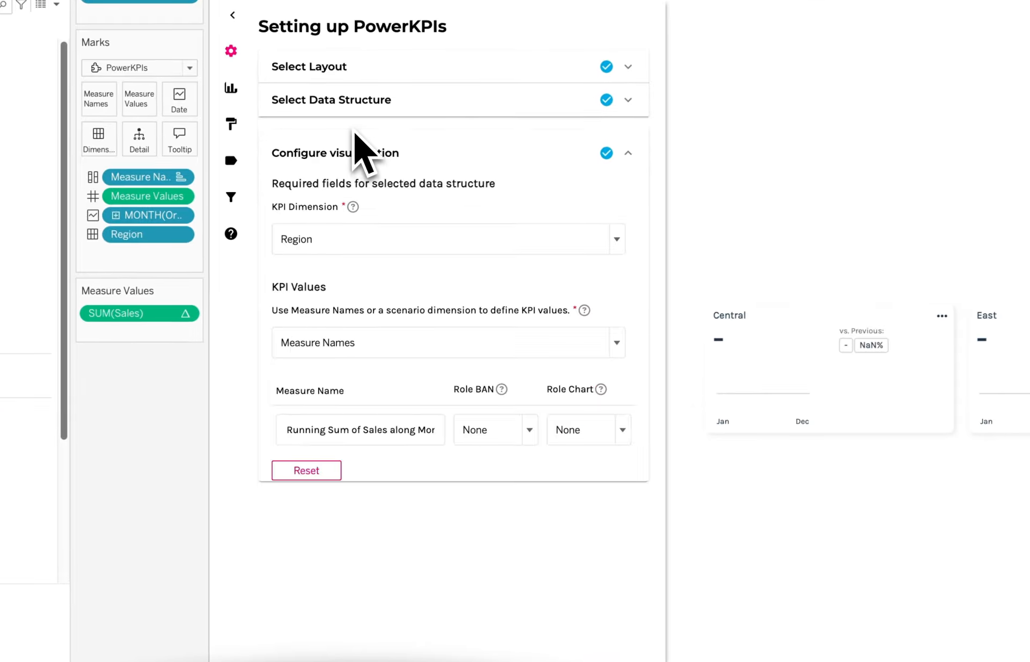
pyautogui.click(513, 433)
pyautogui.click(475, 460)
pyautogui.click(590, 429)
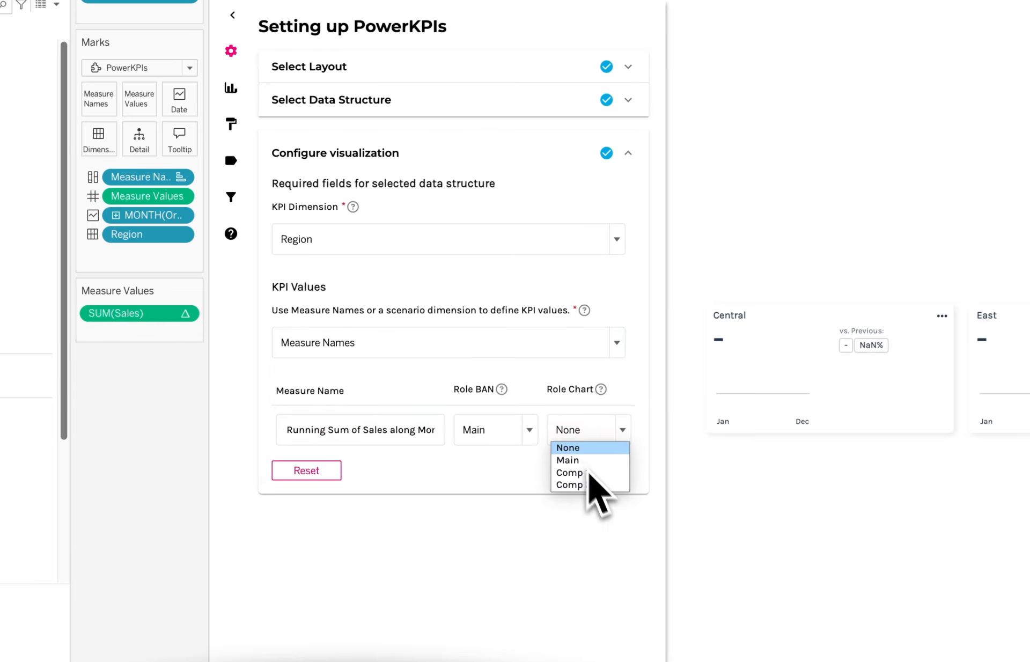
pyautogui.click(569, 460)
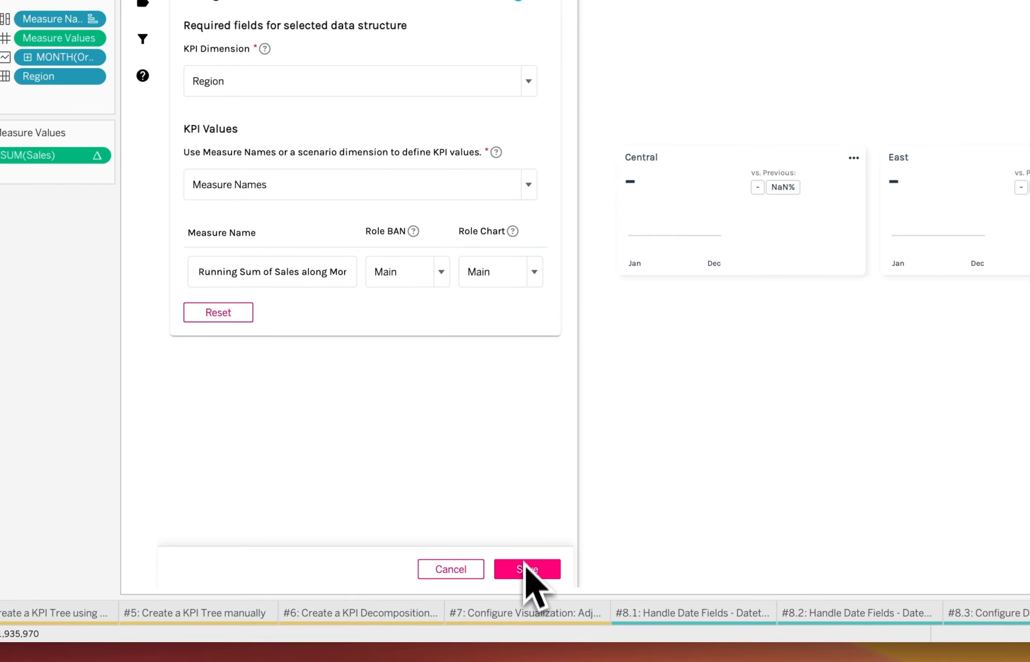
pyautogui.click(526, 567)
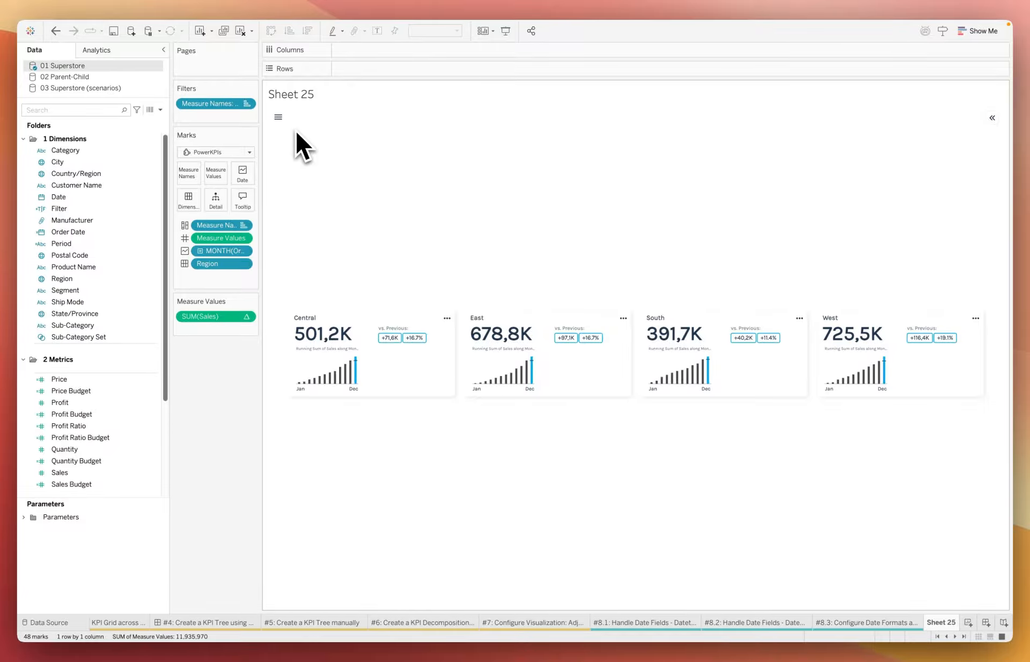
# Add an Order Date filter based on Years and set it to use all values
pyautogui.moveTo(77, 231); pyautogui.dragTo(192, 122)
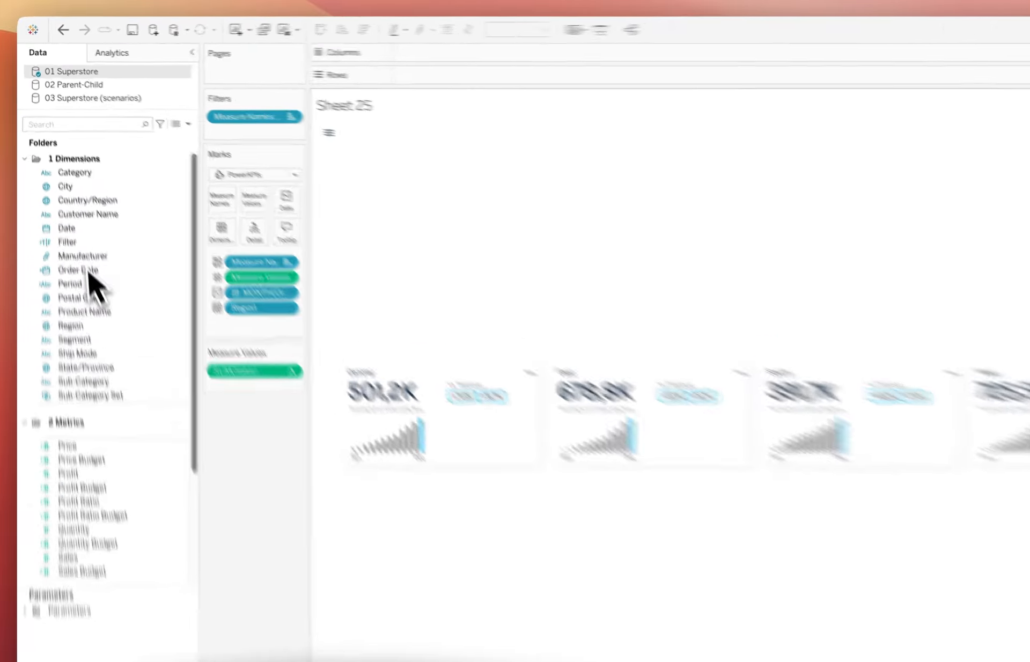
pyautogui.moveTo(278, 168); pyautogui.dragTo(285, 153)
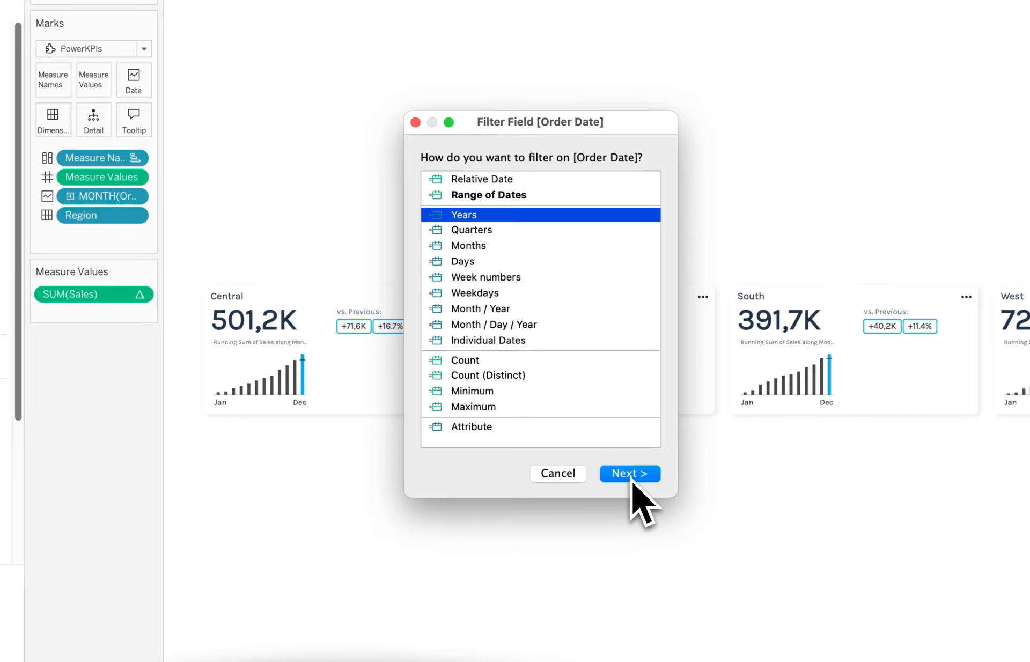
pyautogui.click(630, 477)
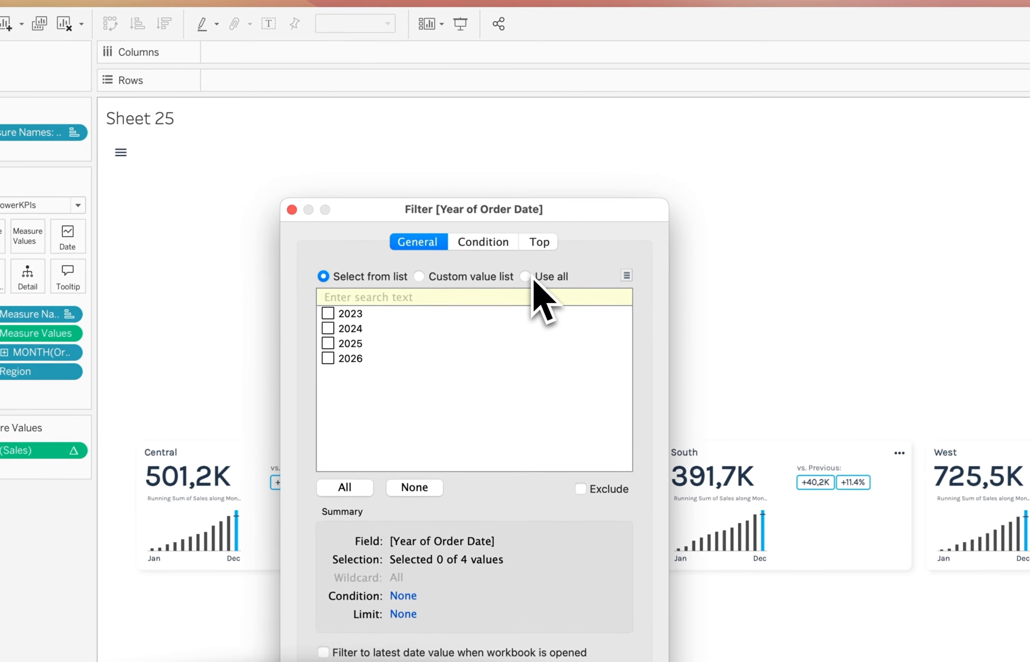
pyautogui.click(553, 199)
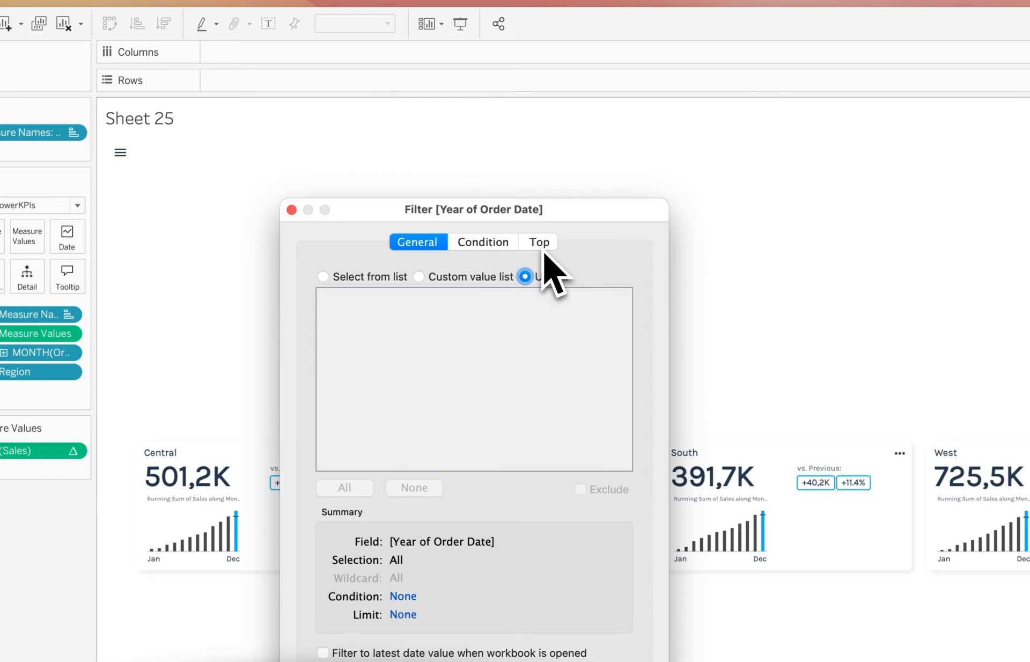
# Limit the Year of Order Date filter to the top 2 by Maximum of Order Date and add the filter to context
pyautogui.click(543, 250)
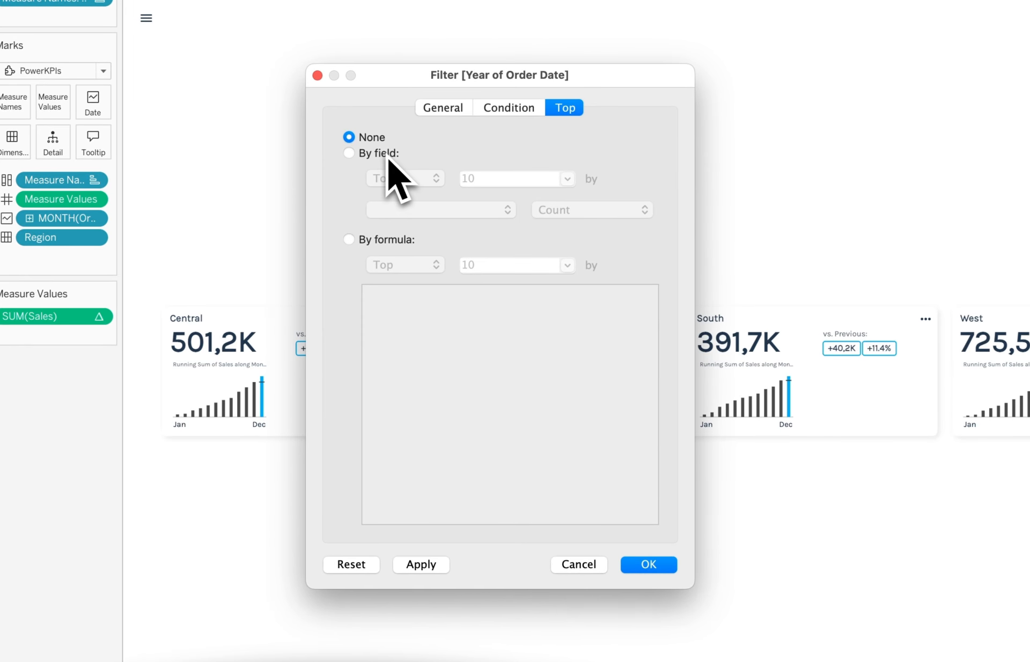
pyautogui.click(387, 155)
pyautogui.click(507, 184)
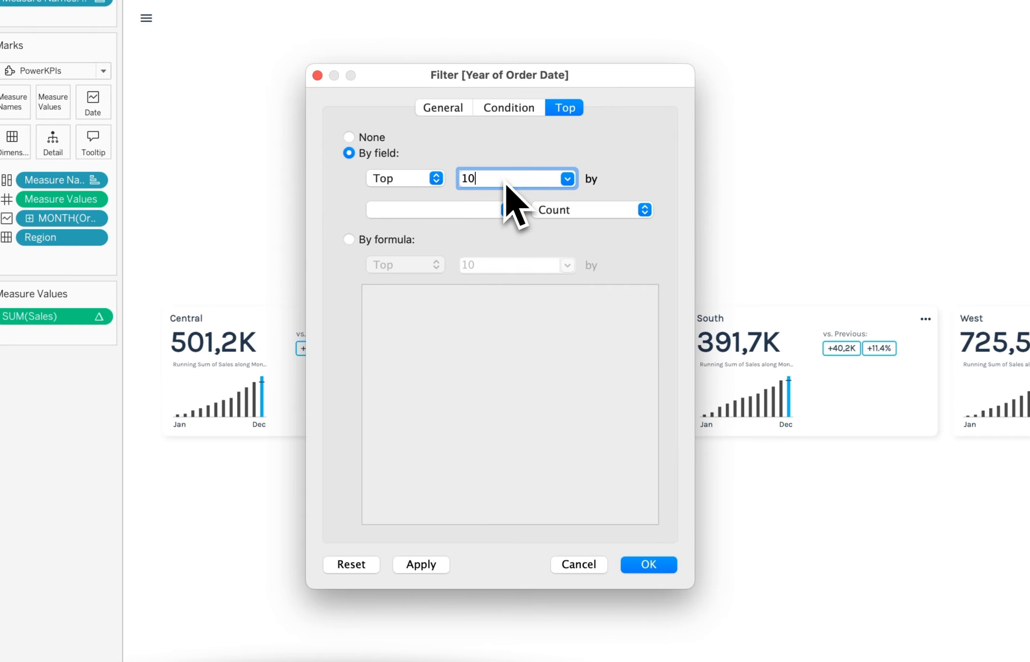
pyautogui.press('BackSpace')
pyautogui.press('BackSpace')
pyautogui.write('2')
pyautogui.click(474, 211)
pyautogui.write('order')
pyautogui.click(456, 266)
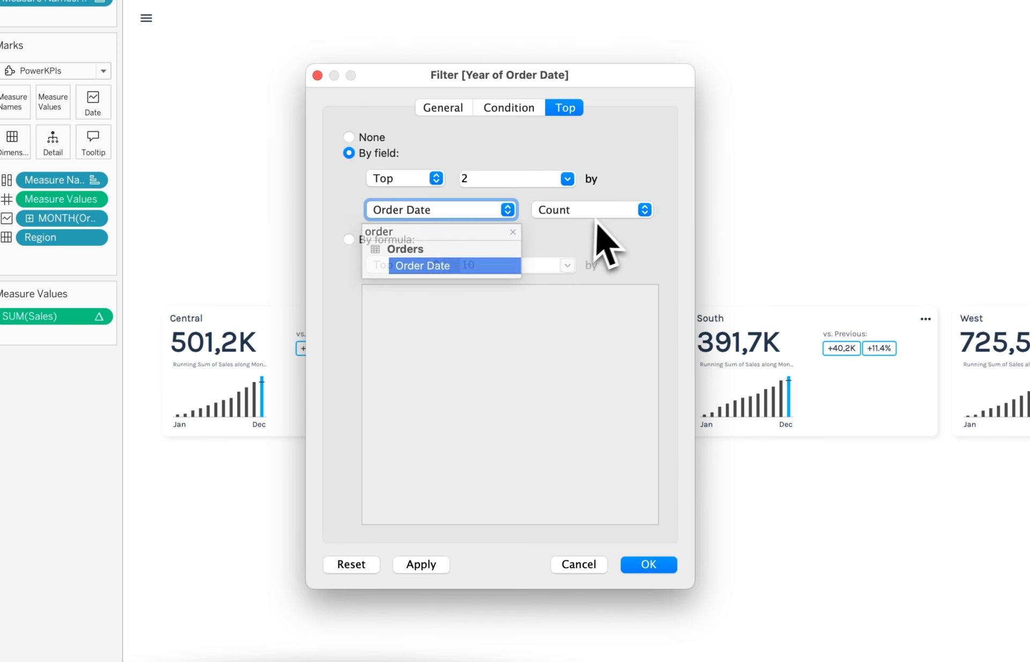
pyautogui.click(602, 213)
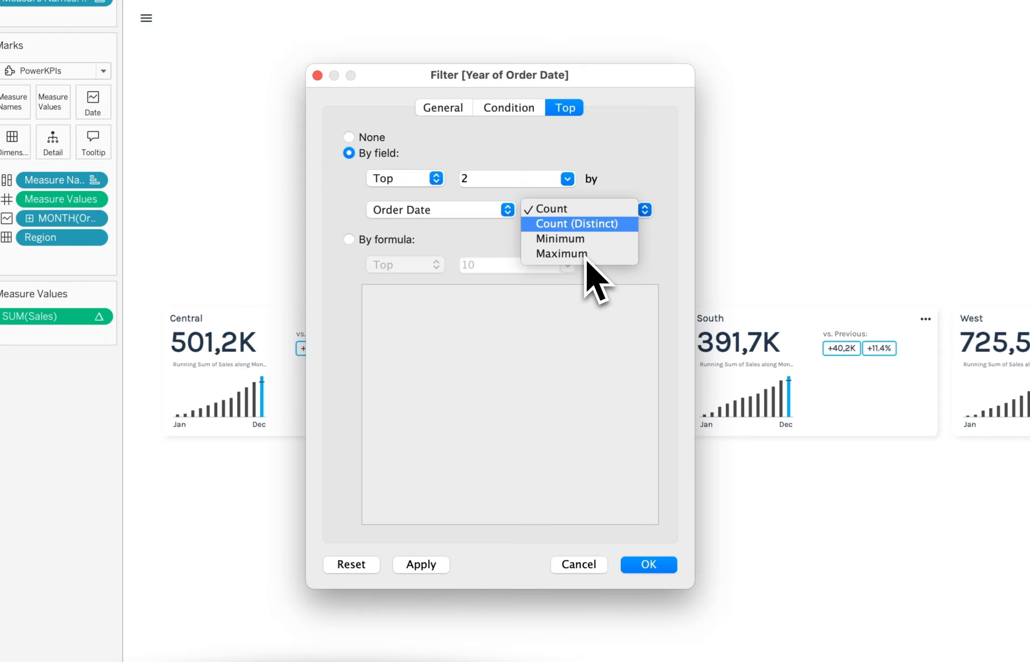
pyautogui.click(587, 256)
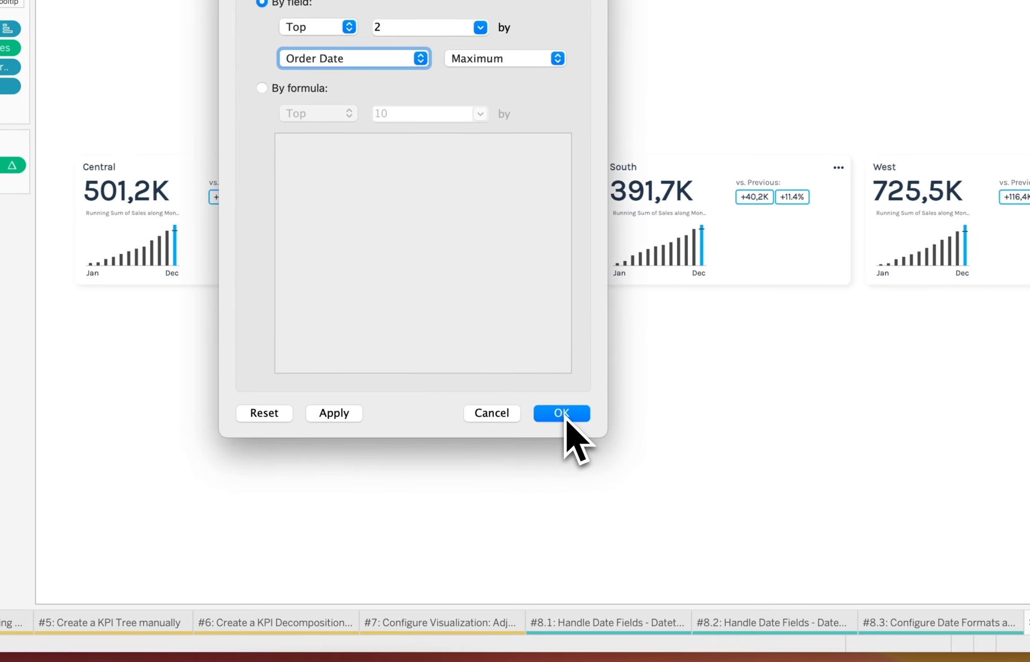
pyautogui.click(564, 415)
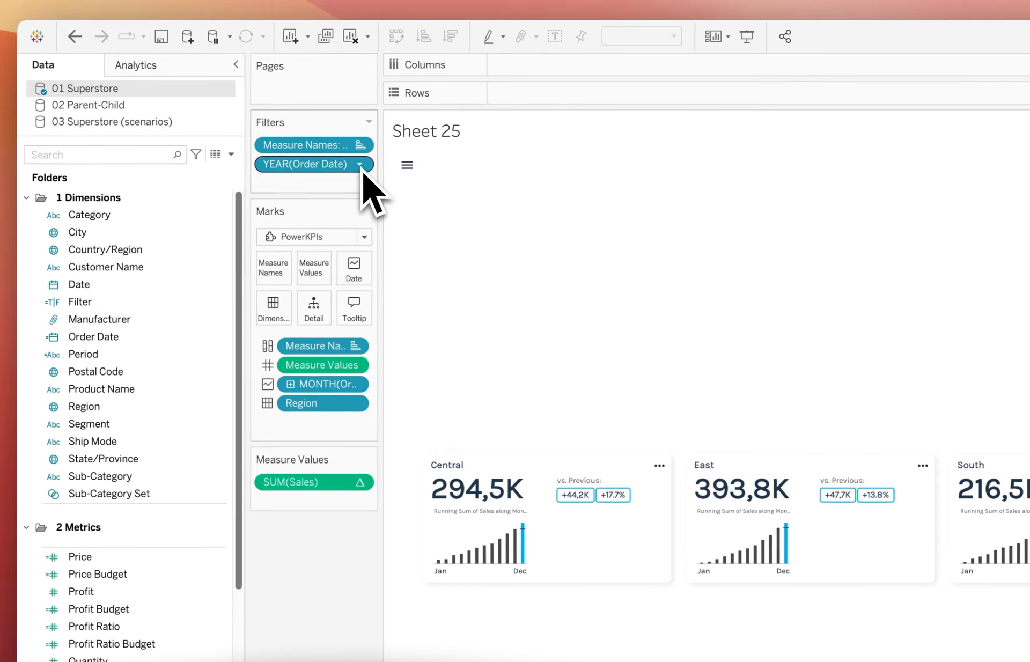
pyautogui.click(359, 165)
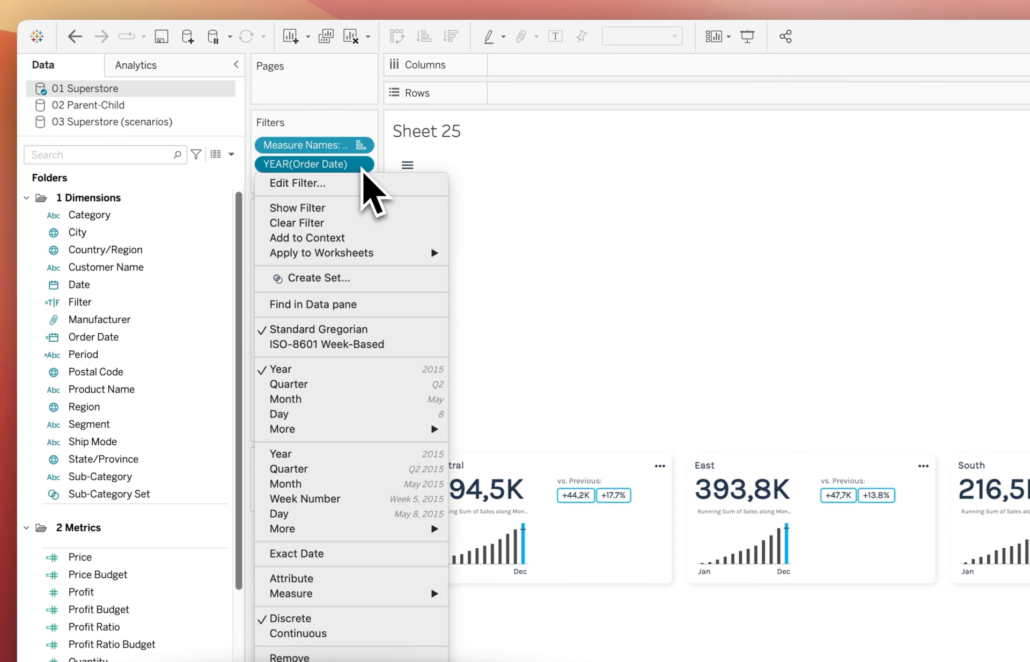
pyautogui.click(354, 237)
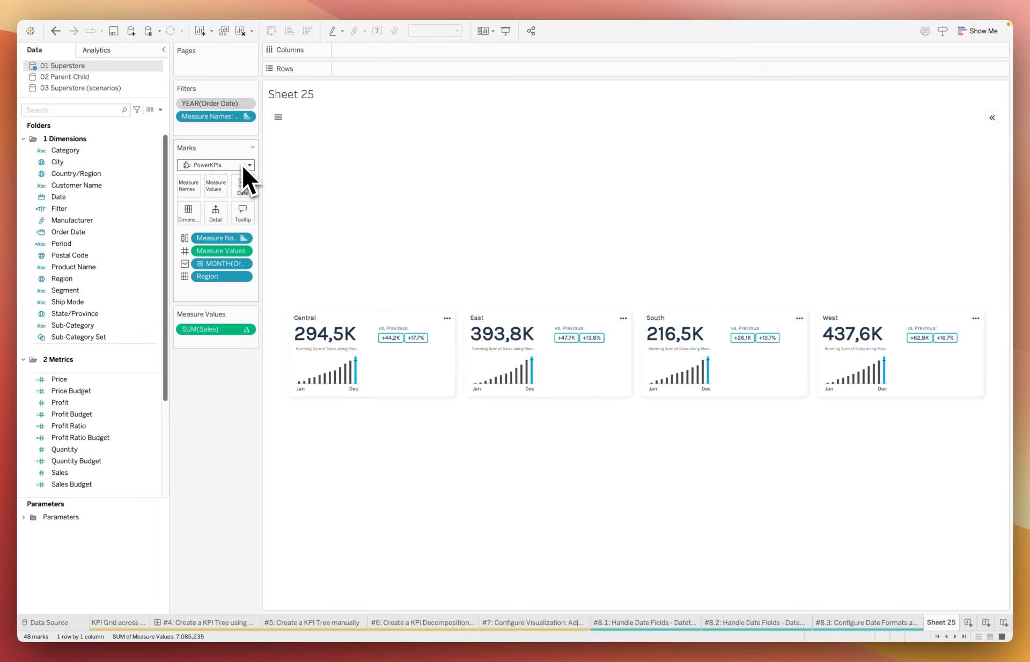
# Add Order Date by year to the Detail encoding and use YEAR(Order Date) as the scenario field
pyautogui.click(81, 186)
pyautogui.moveTo(85, 247); pyautogui.dragTo(245, 233)
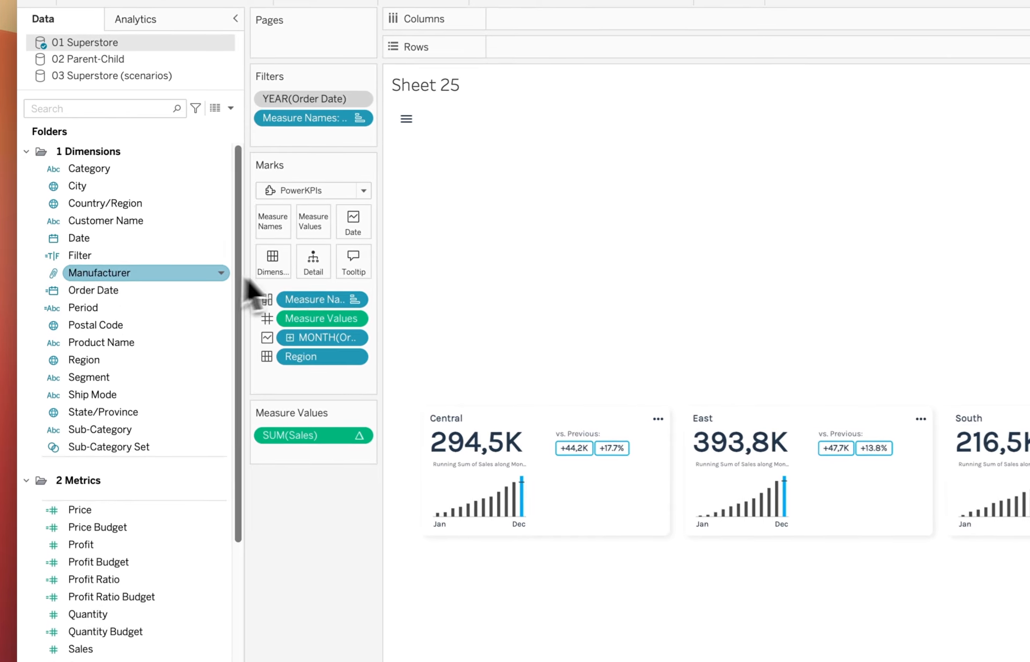
pyautogui.moveTo(318, 272); pyautogui.dragTo(317, 275)
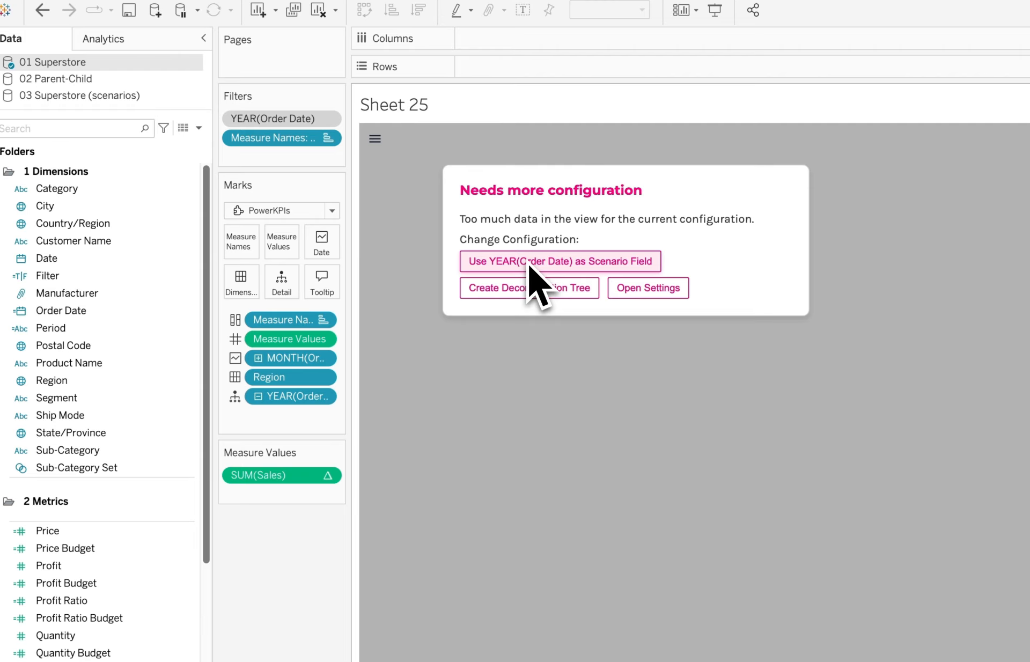
pyautogui.click(529, 267)
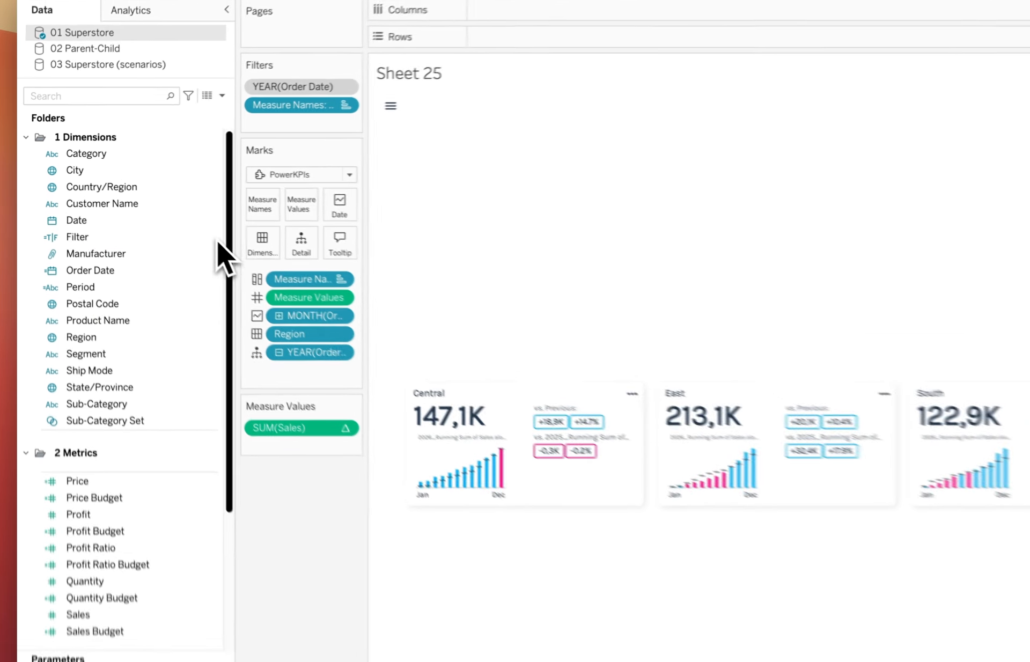
# Open the Filter calculated field to examine its formula and close it unchanged
pyautogui.click(225, 244)
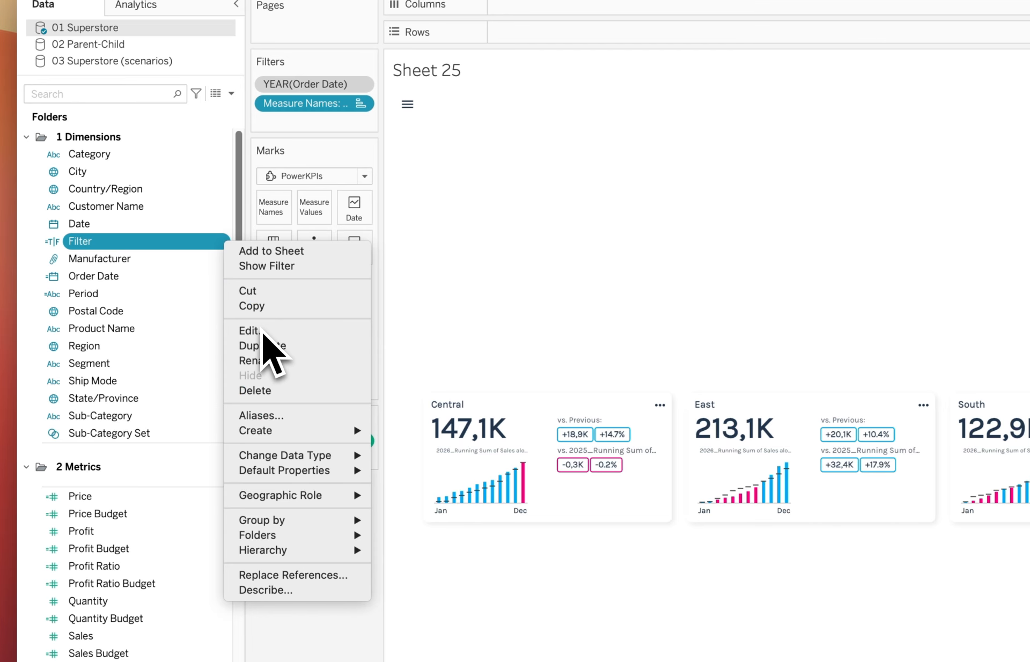
pyautogui.click(263, 331)
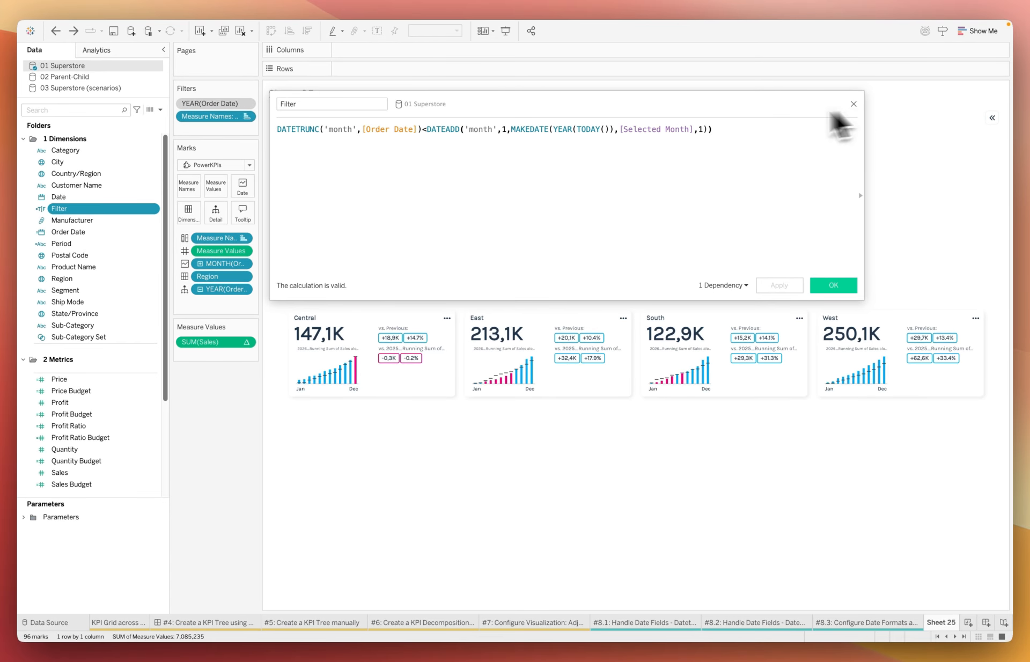
pyautogui.click(854, 105)
# Filter the sheet by the Filter field with only True selected and add that filter to context
pyautogui.moveTo(116, 210); pyautogui.dragTo(233, 129)
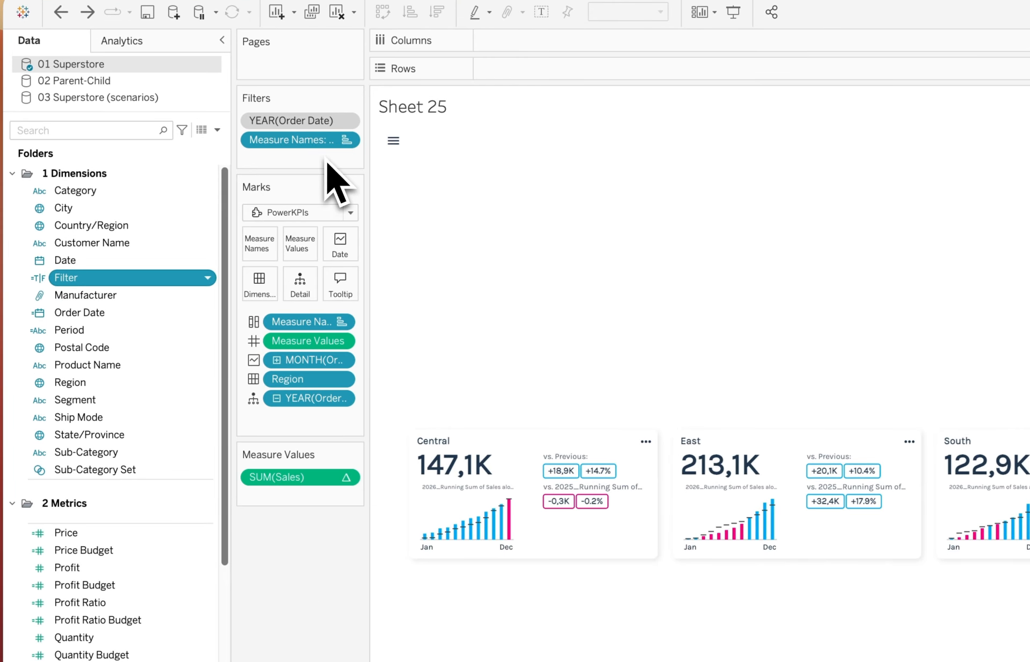
pyautogui.moveTo(327, 163); pyautogui.dragTo(329, 156)
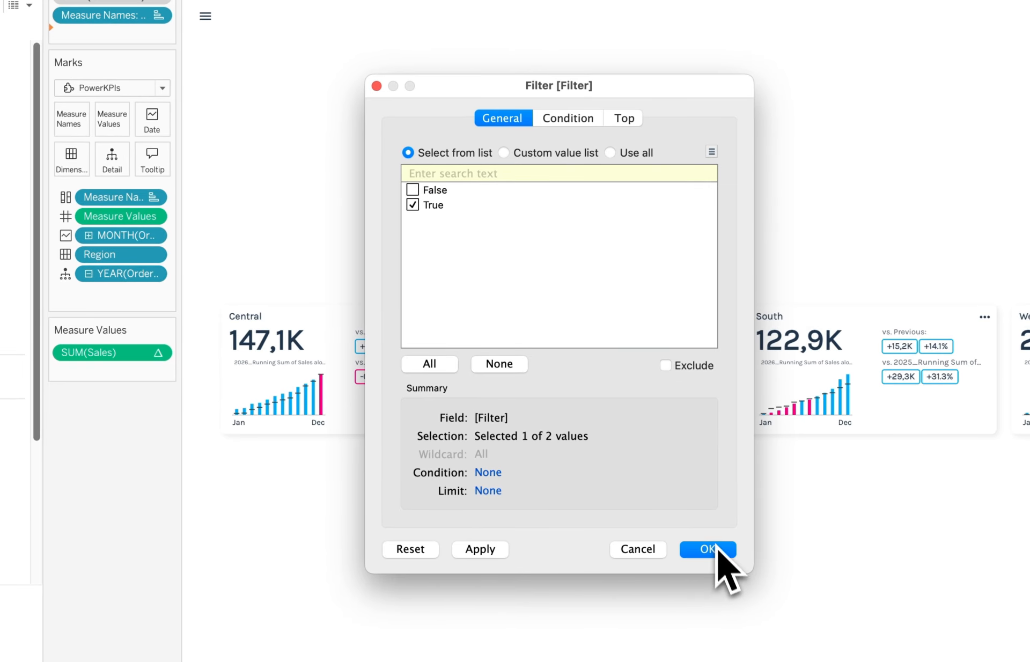
pyautogui.click(708, 549)
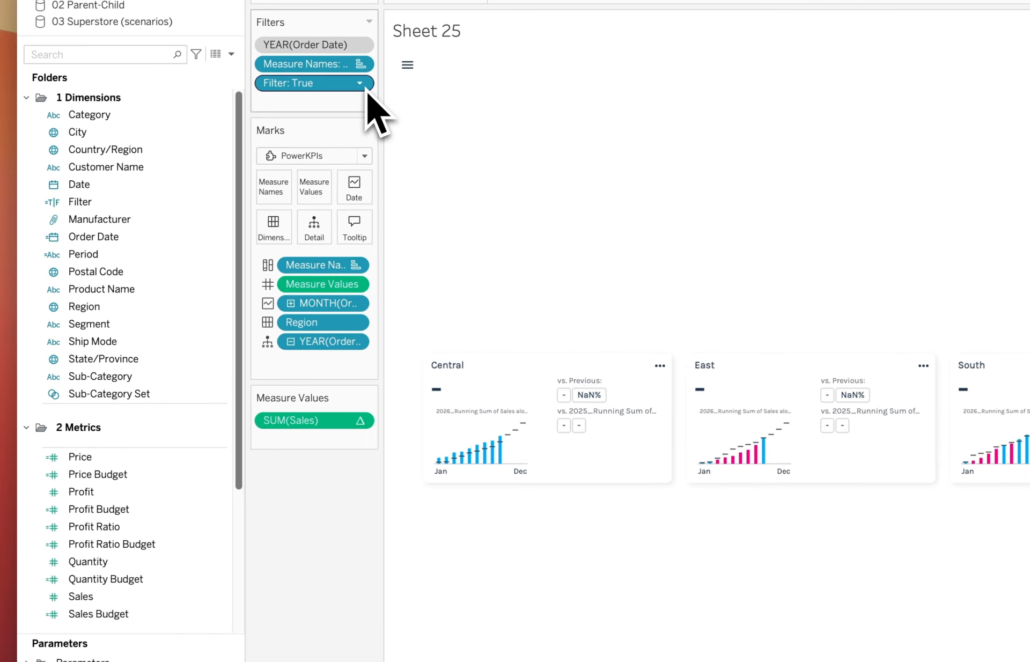
pyautogui.click(365, 87)
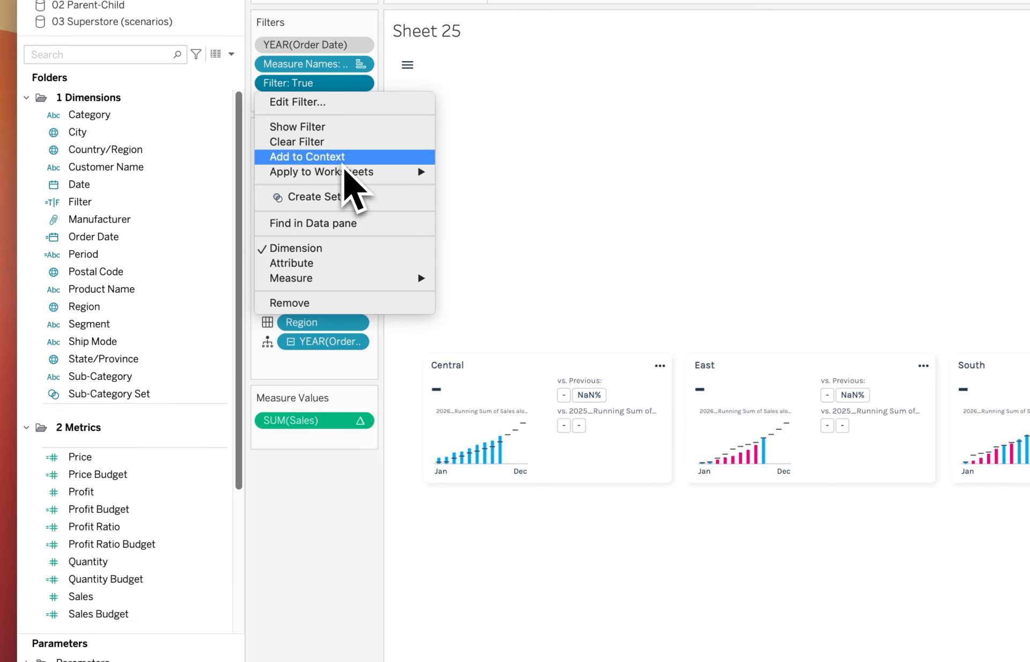
pyautogui.click(344, 168)
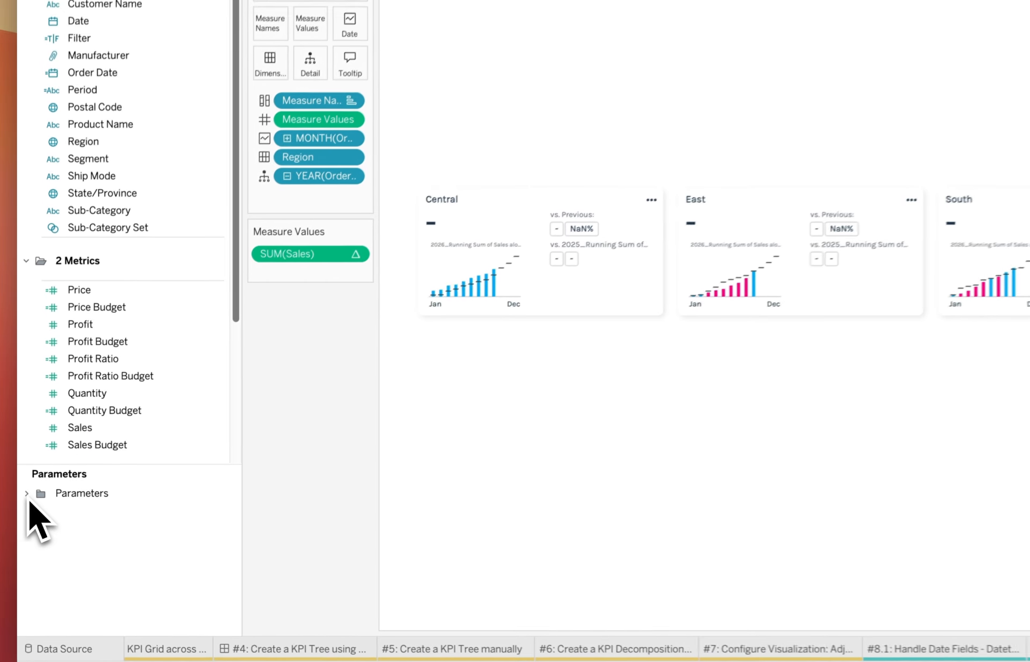
# Show the control for the Selected Month parameter on the sheet
pyautogui.click(24, 517)
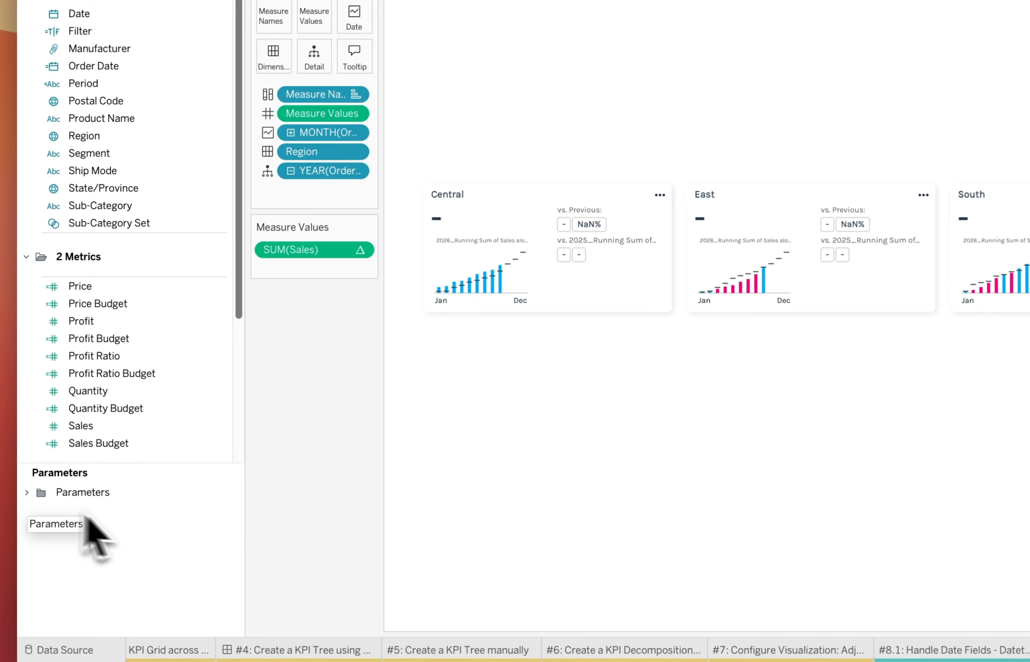
pyautogui.rightClick(239, 511)
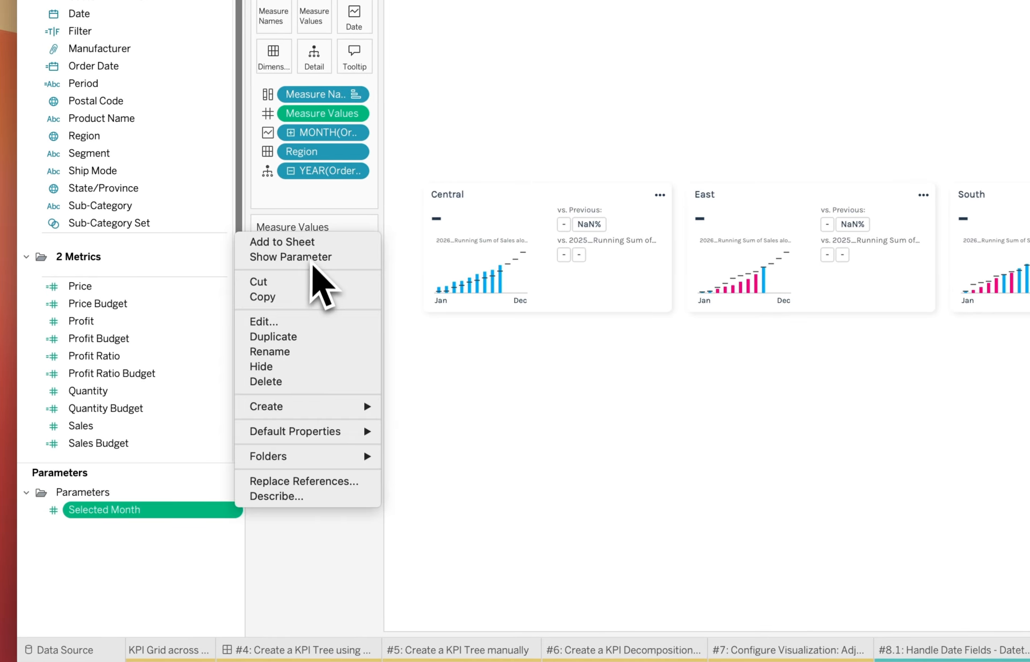
pyautogui.click(313, 257)
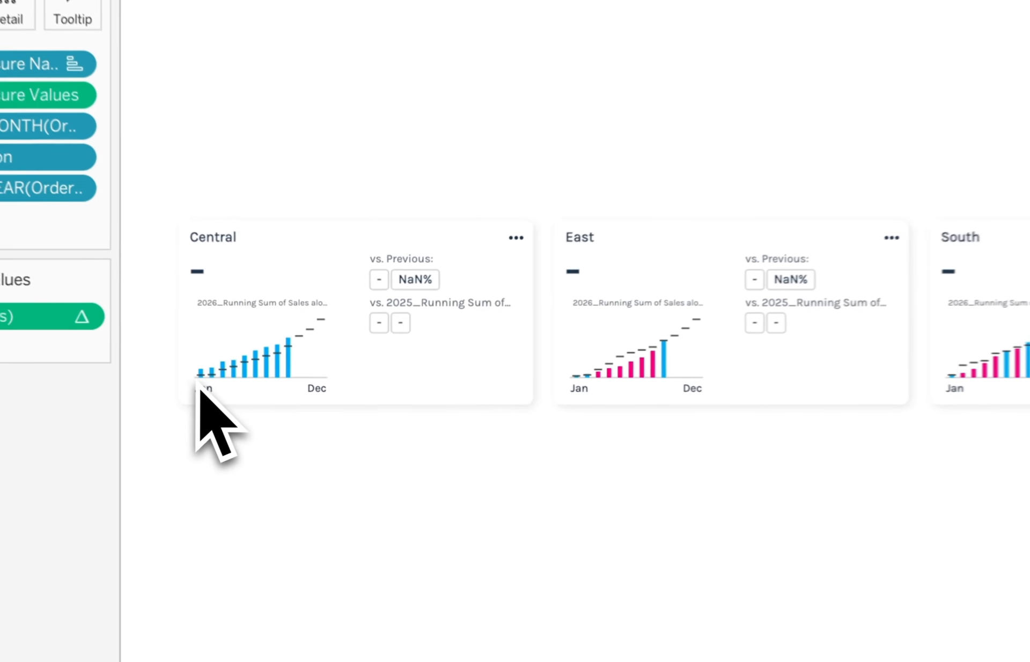
pyautogui.moveTo(292, 375)
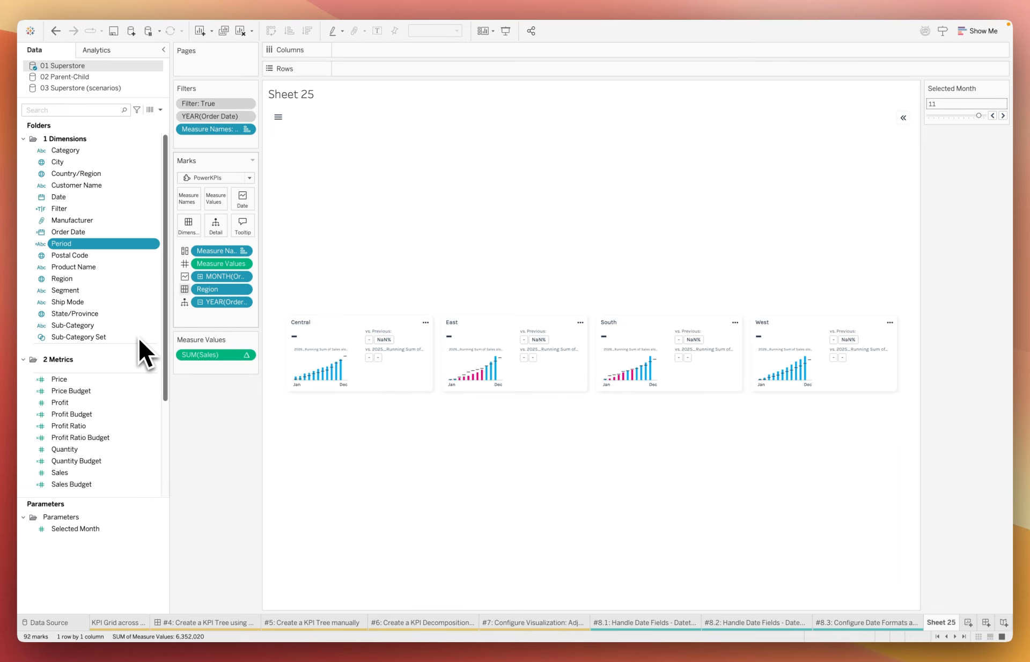
# Open the Period Flag calculated field and examine its formula and the commented real-world example
pyautogui.scroll(-2, 138, 338)
pyautogui.scroll(-5, 137, 337)
pyautogui.rightClick(151, 382)
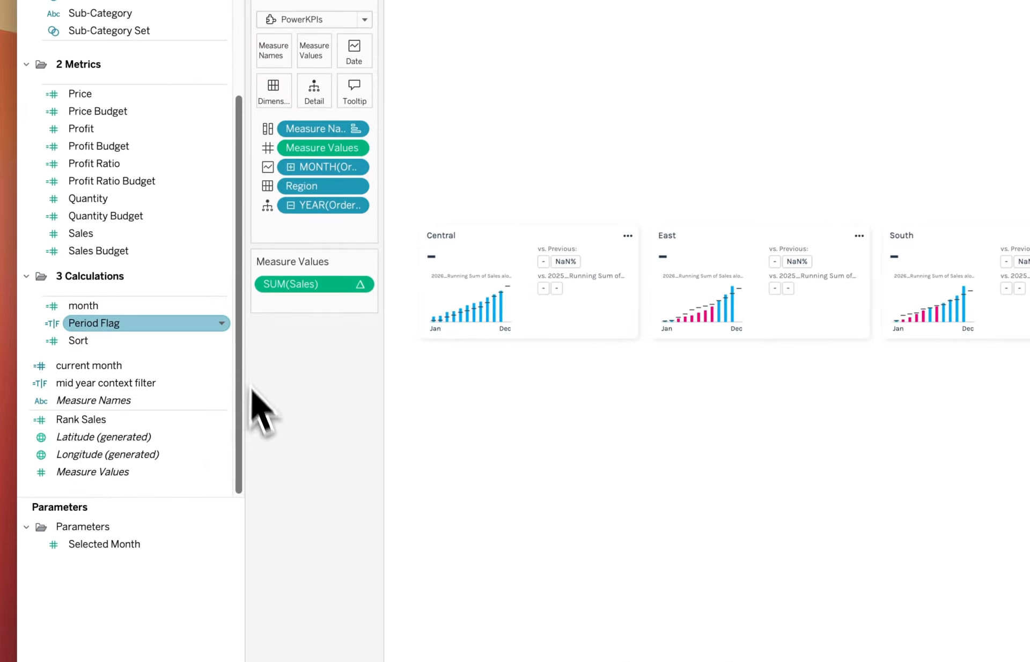
pyautogui.click(262, 416)
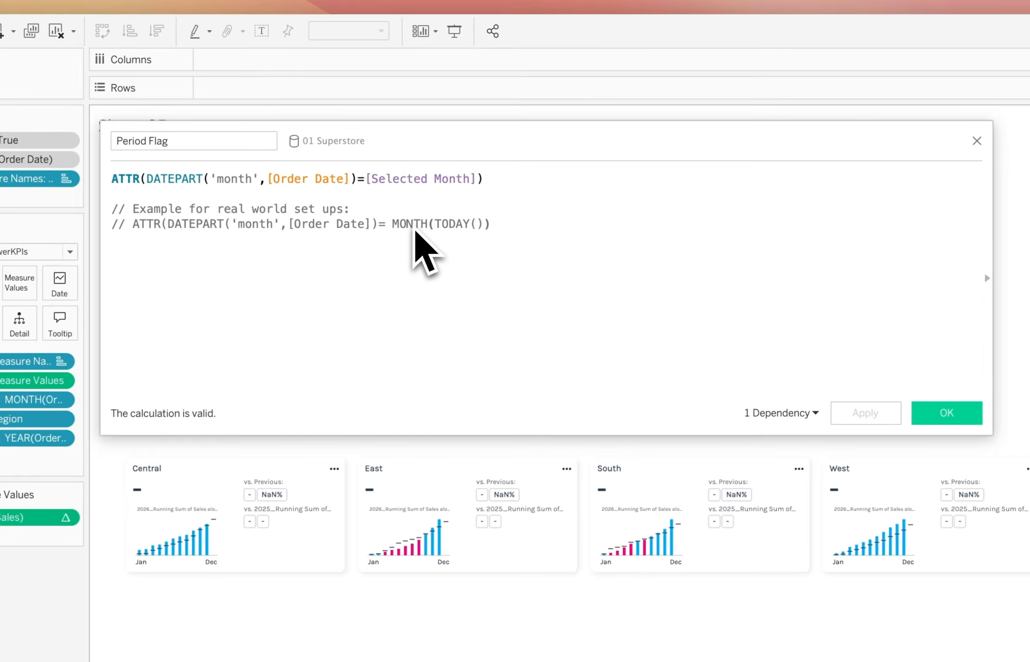
pyautogui.moveTo(414, 226); pyautogui.dragTo(504, 247)
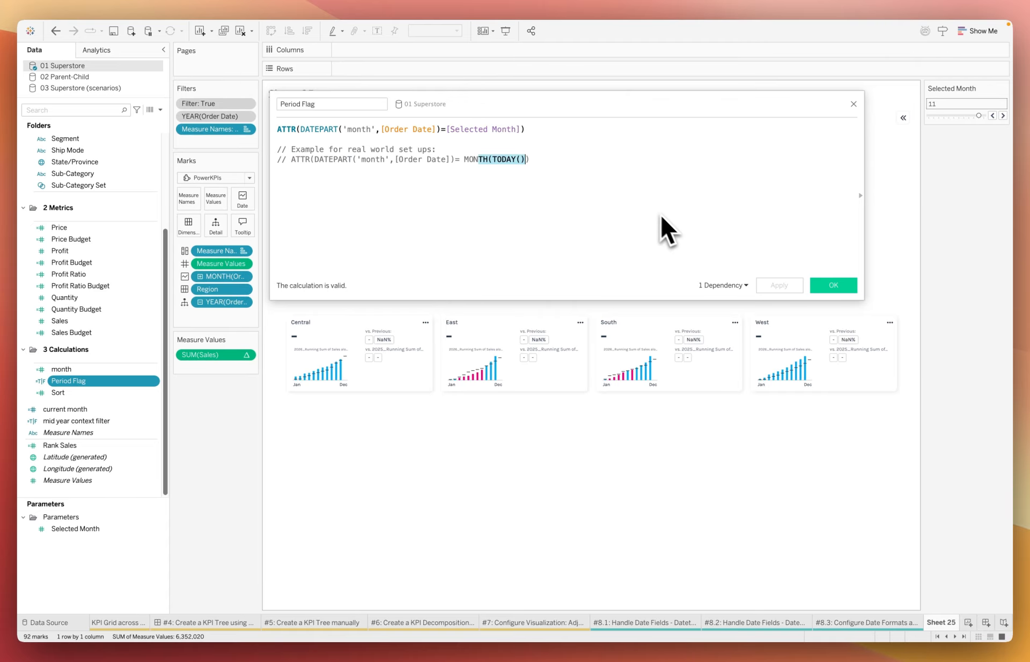
pyautogui.click(838, 284)
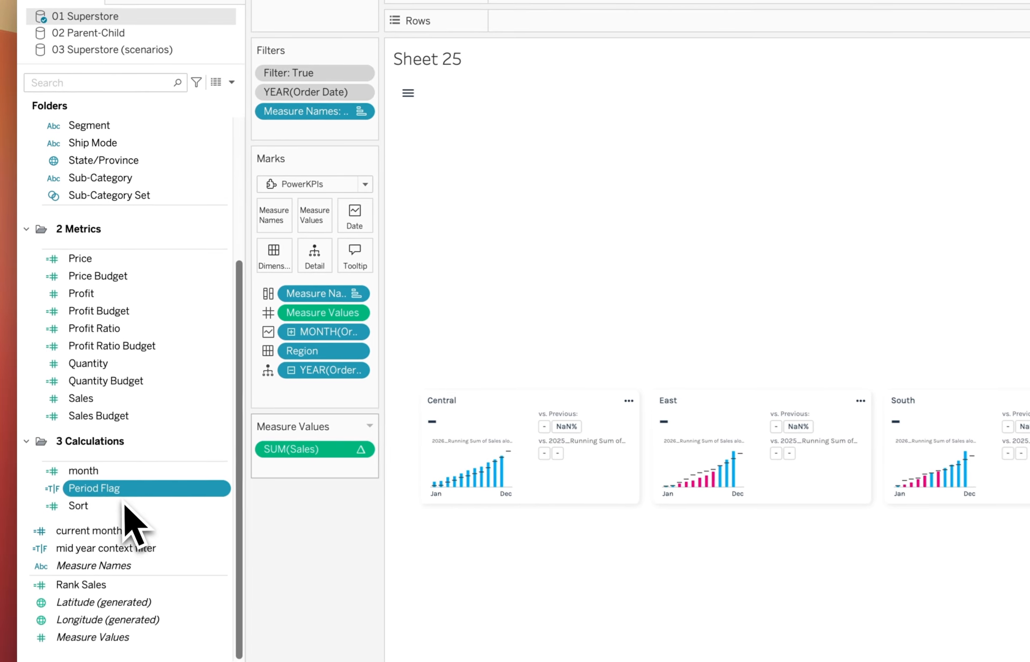
# Add Period Flag to the Detail encoding, assign AGG(Period Flag) as the period flag in the global date settings, and save
pyautogui.moveTo(123, 490); pyautogui.dragTo(315, 266)
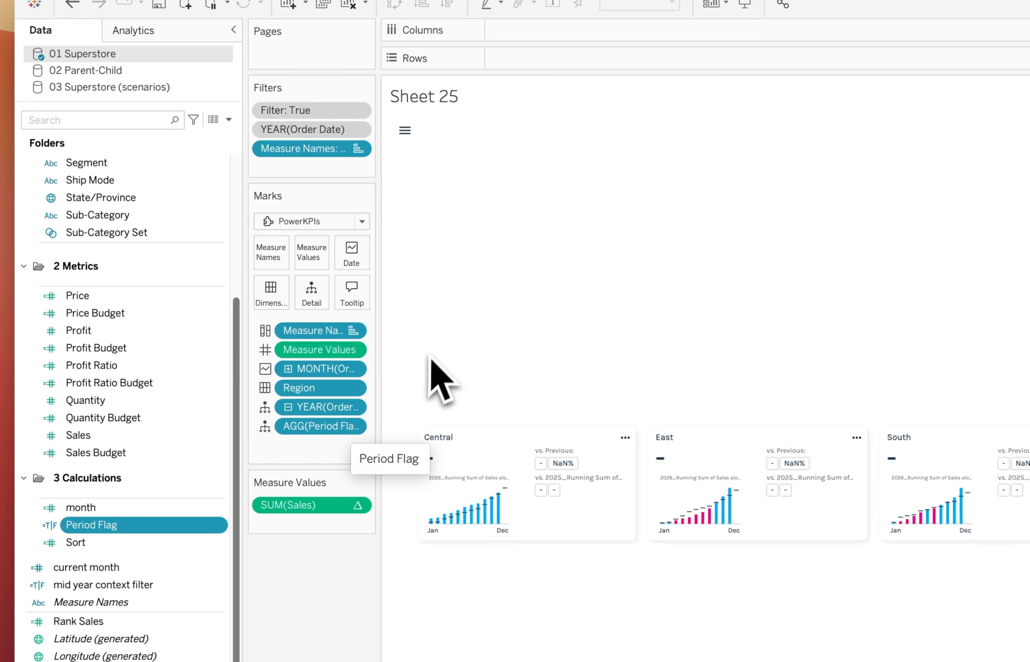
pyautogui.click(406, 133)
pyautogui.click(408, 210)
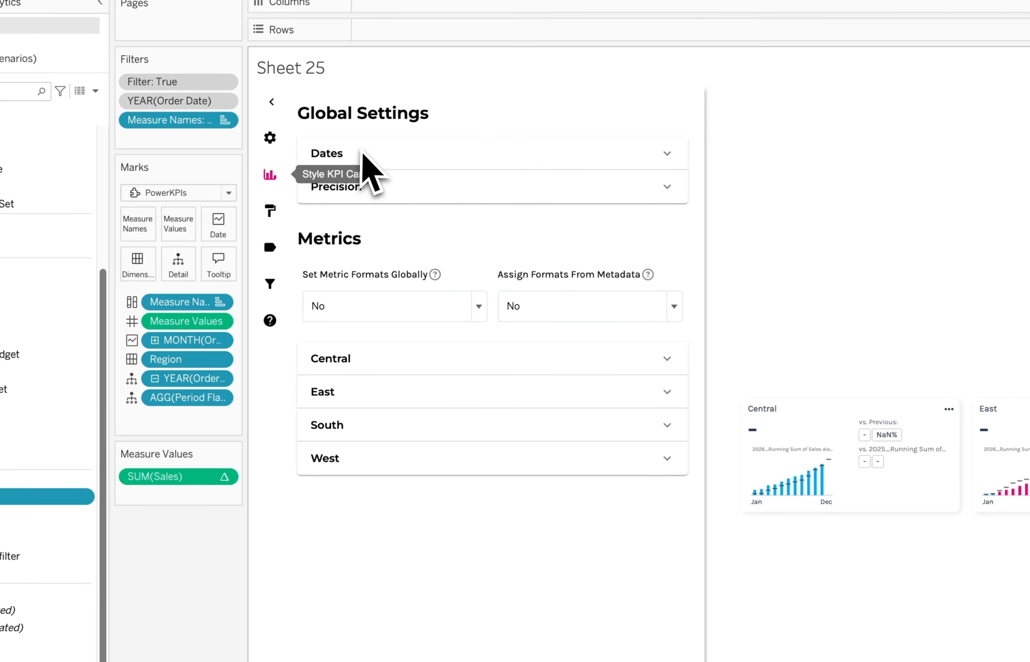
pyautogui.click(365, 156)
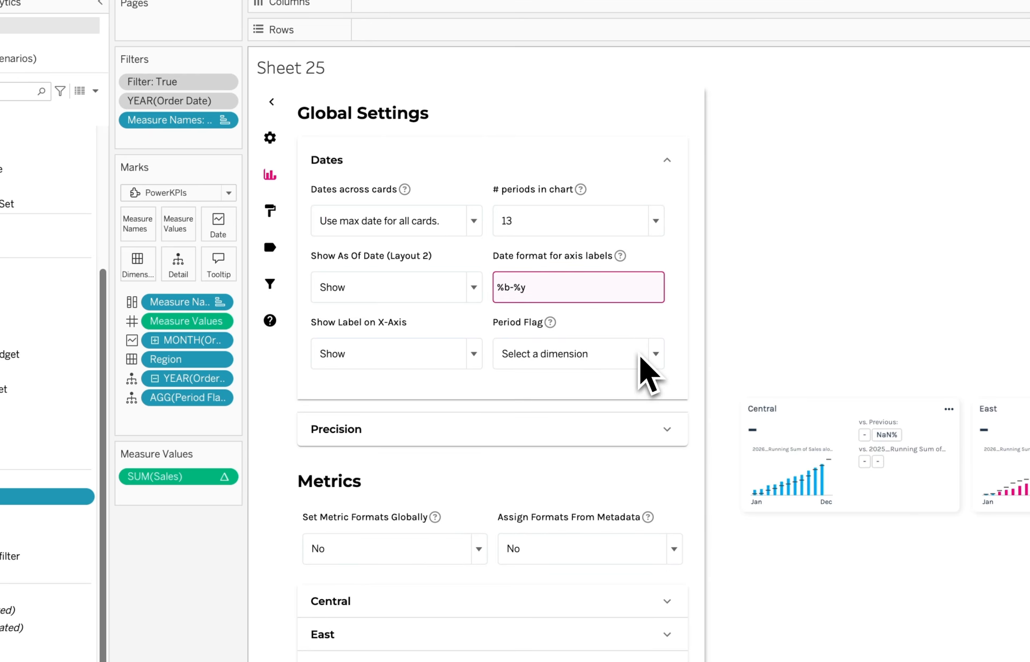
pyautogui.click(641, 357)
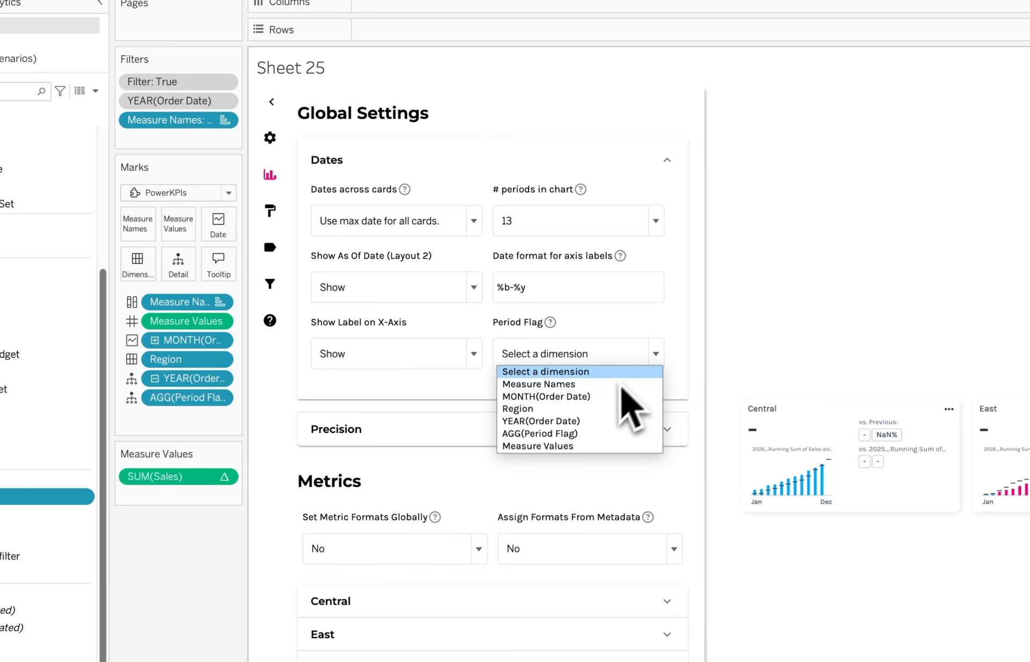
pyautogui.click(592, 437)
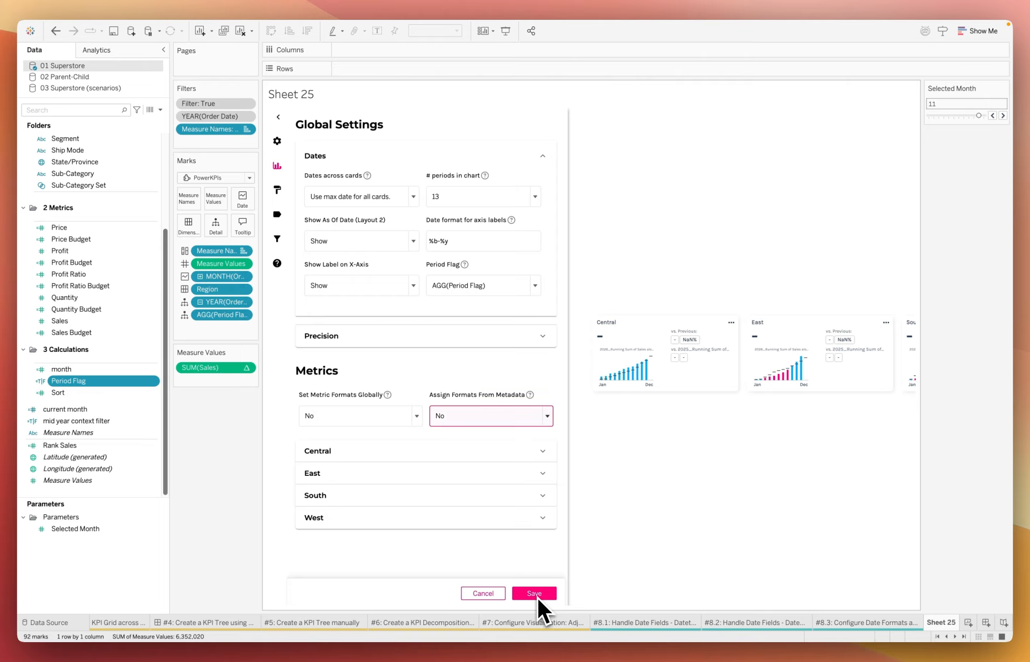
pyautogui.click(535, 593)
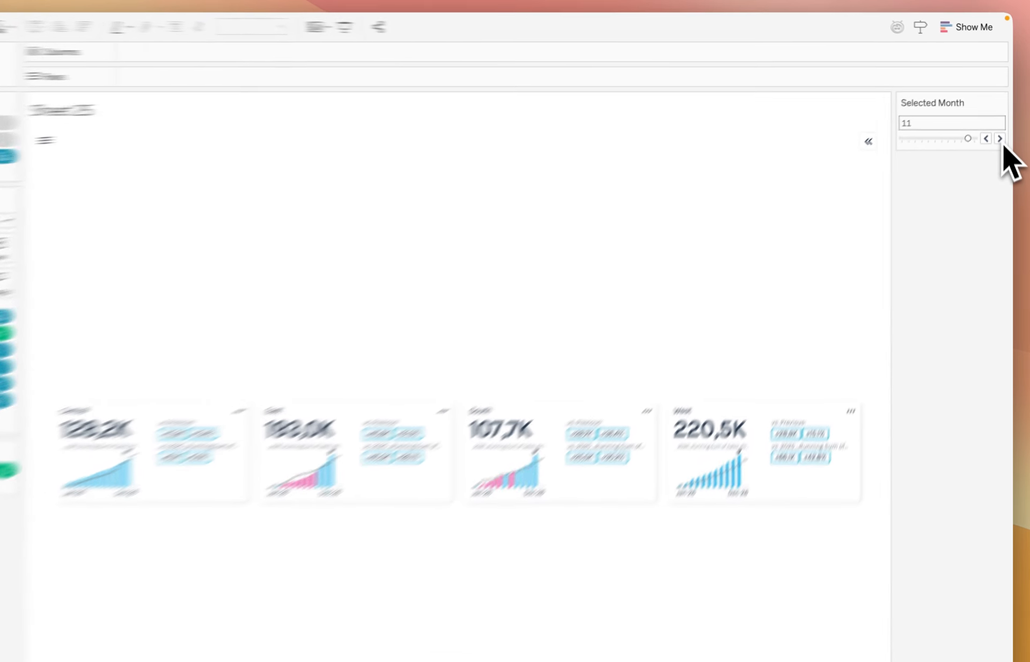
# Set the Selected Month parameter to 12
pyautogui.click(1000, 139)
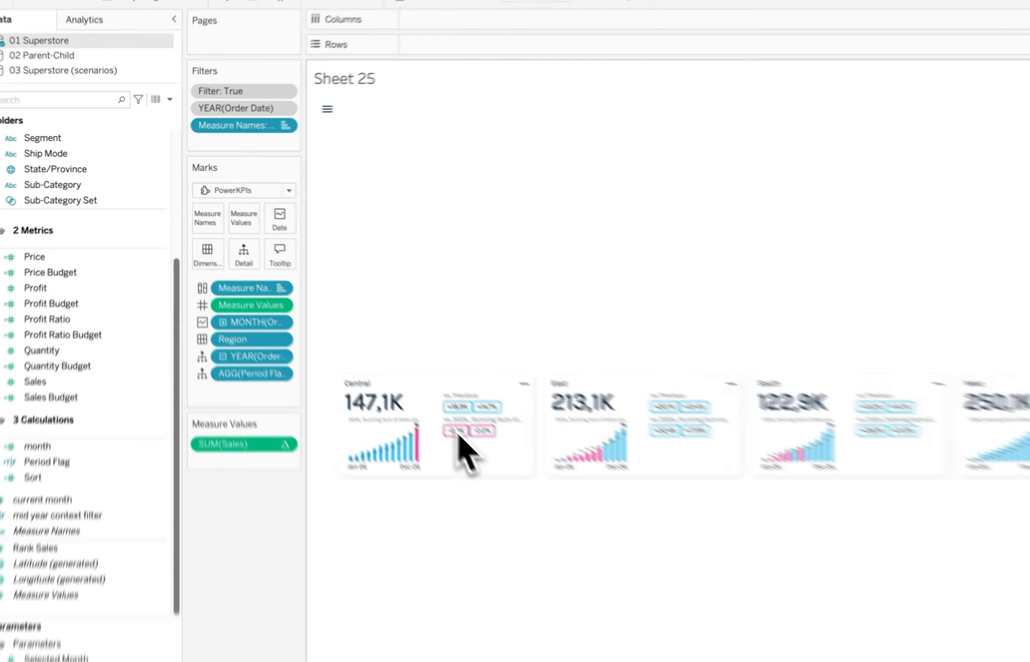
# In the visualization configuration, rename the main scenario to CY Sales and the comparison scenario to LY Sales, and save
pyautogui.click(352, 107)
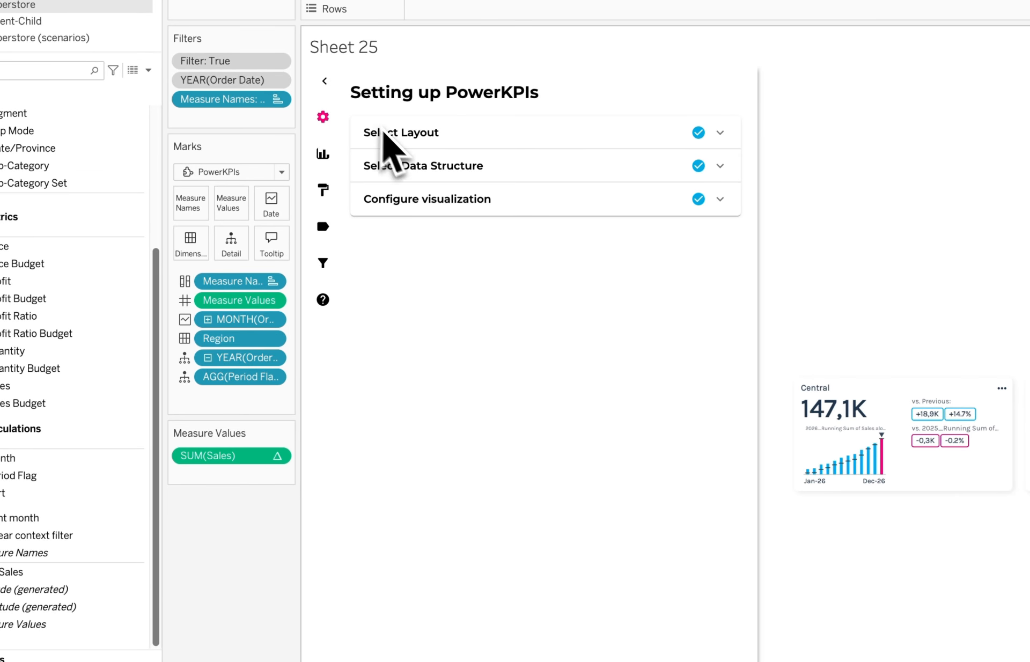
pyautogui.click(437, 507)
pyautogui.write('CY Sales')
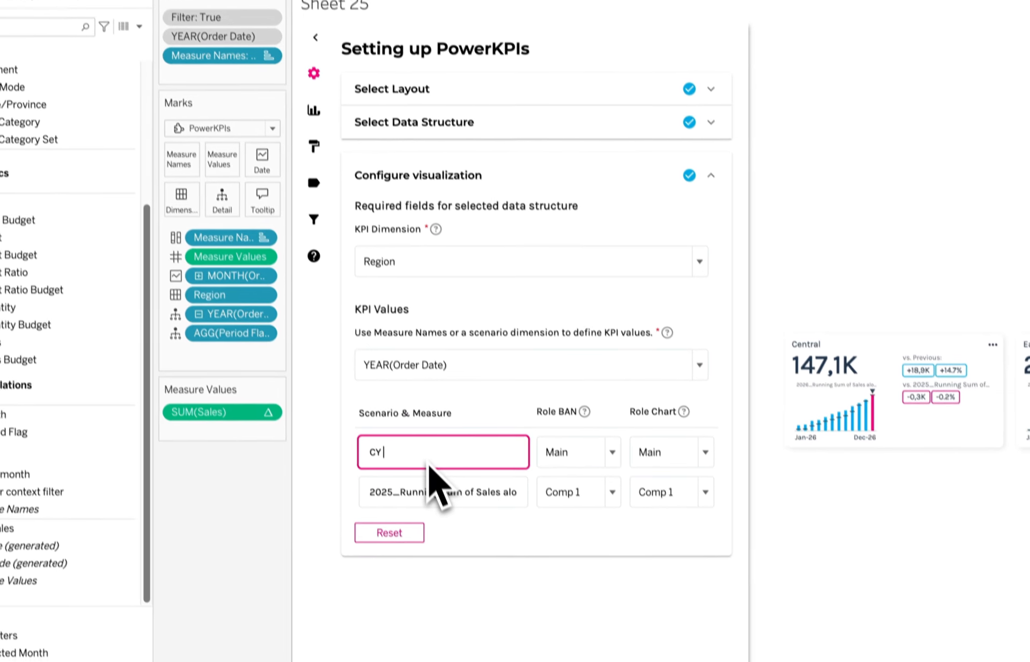
pyautogui.click(421, 504)
pyautogui.hotkey('ctrl', 'a')
pyautogui.write('LY S')
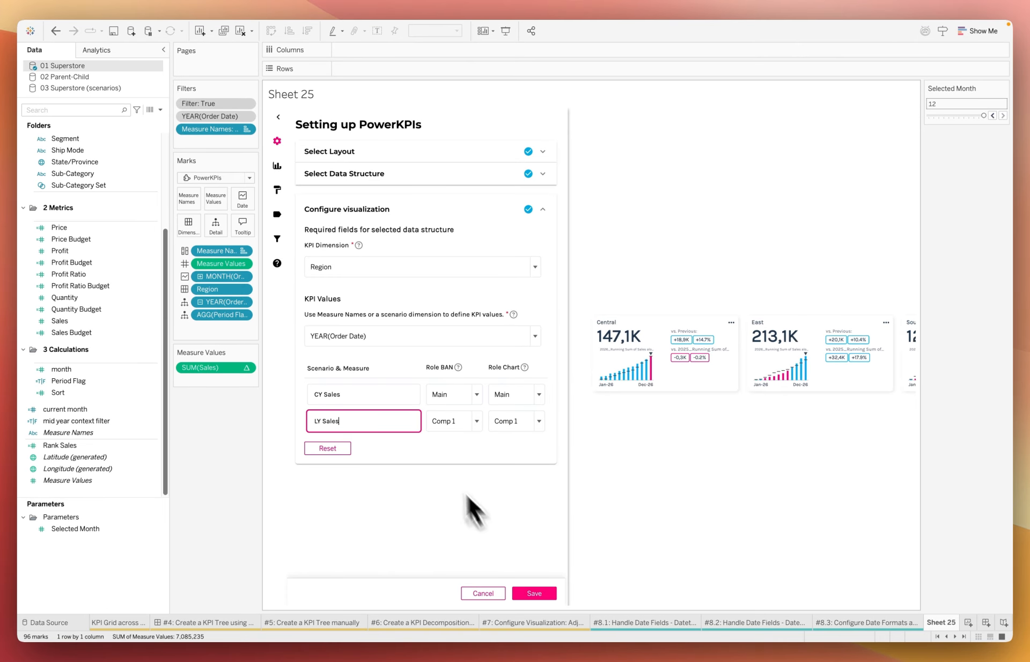
pyautogui.click(541, 520)
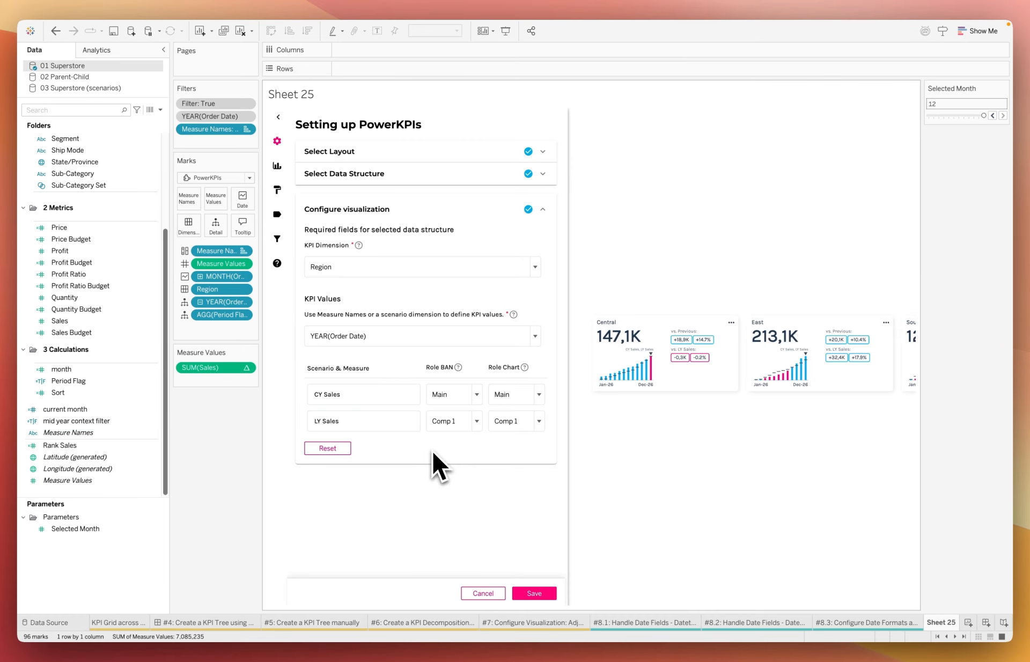
# In the KPI card metric settings, change the Central region's chart type to Bar Chart
pyautogui.click(277, 165)
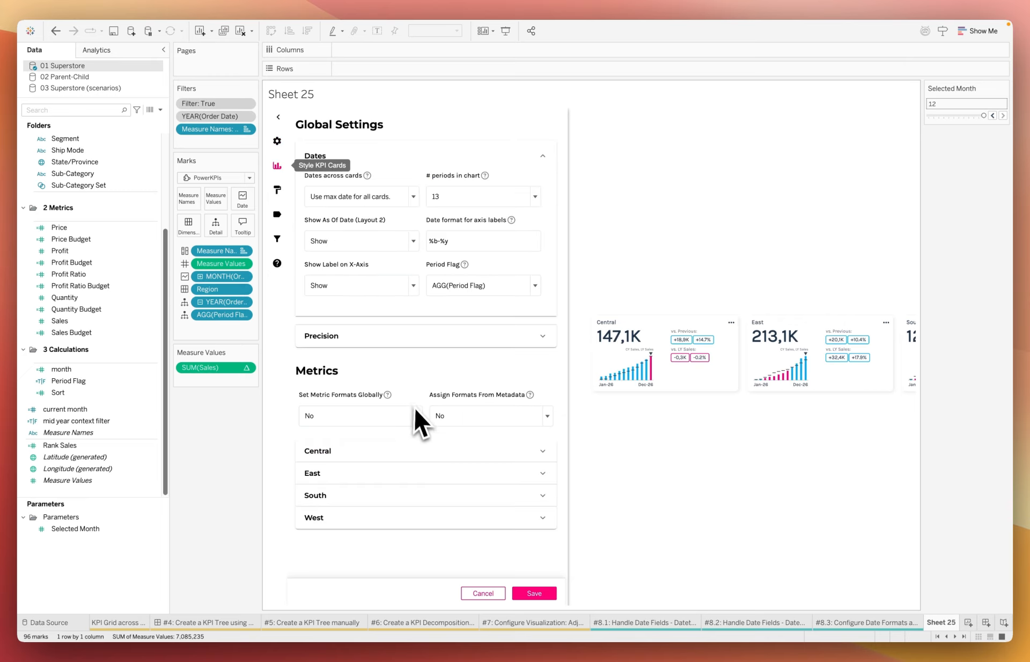
pyautogui.click(397, 452)
pyautogui.click(398, 540)
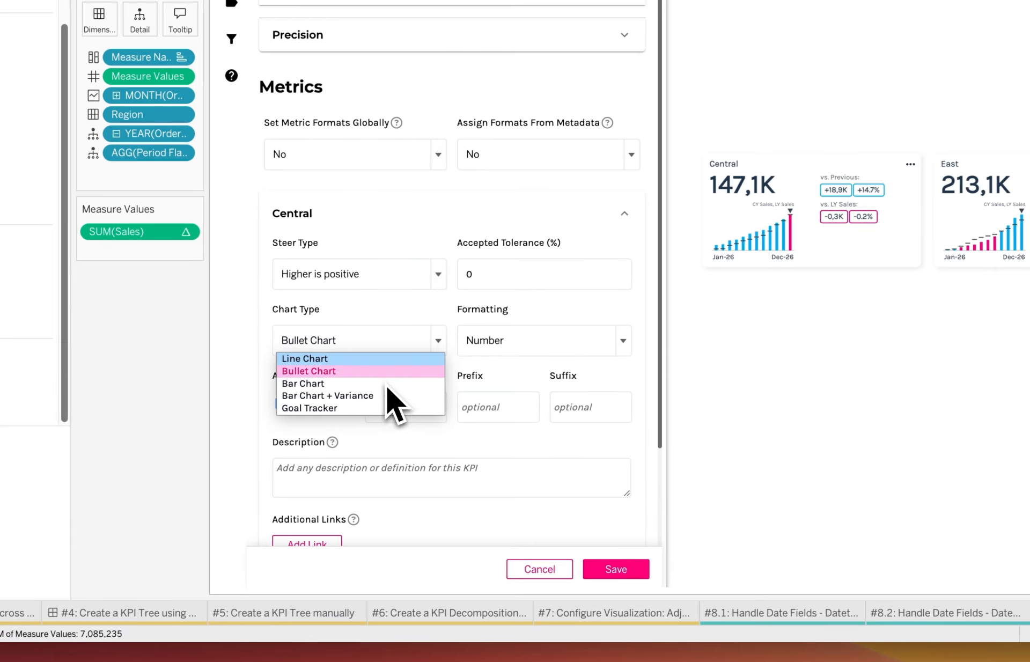
pyautogui.click(424, 383)
# Change the East region's chart type to Bar Chart
pyautogui.scroll(-3, 368, 471)
pyautogui.click(370, 454)
pyautogui.scroll(-4, 368, 451)
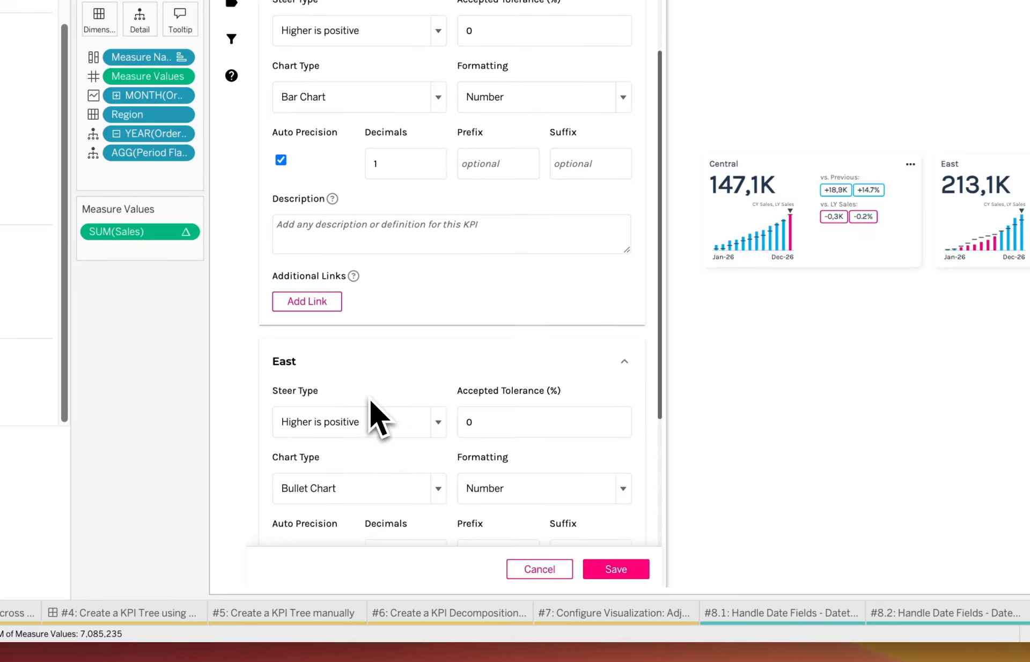
pyautogui.click(356, 389)
pyautogui.click(375, 432)
# Change the South region's chart type to Bar Chart
pyautogui.scroll(-3, 375, 483)
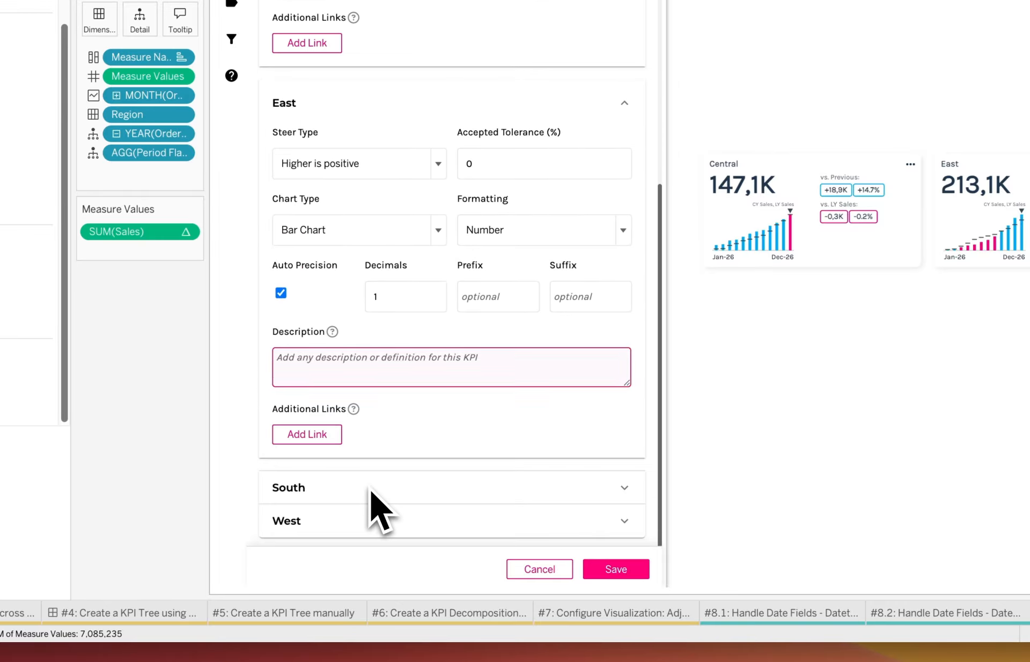
pyautogui.click(376, 486)
pyautogui.scroll(-5, 356, 344)
pyautogui.click(354, 325)
pyautogui.click(365, 365)
# Change the West region's chart type to Bar Chart and save the metric settings
pyautogui.scroll(-1, 358, 516)
pyautogui.click(364, 504)
pyautogui.scroll(-5, 368, 377)
pyautogui.click(363, 362)
pyautogui.click(364, 397)
pyautogui.click(616, 569)
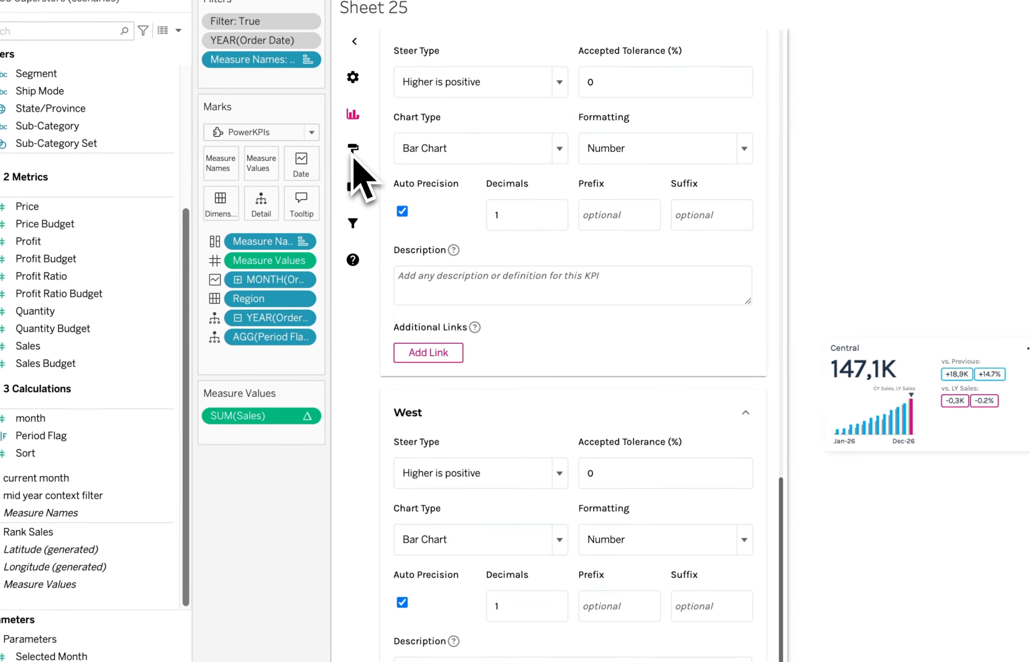
# In the general formatting settings, set the number of grid layout columns to 2
pyautogui.click(277, 190)
pyautogui.click(486, 103)
pyautogui.click(445, 228)
pyautogui.click(433, 262)
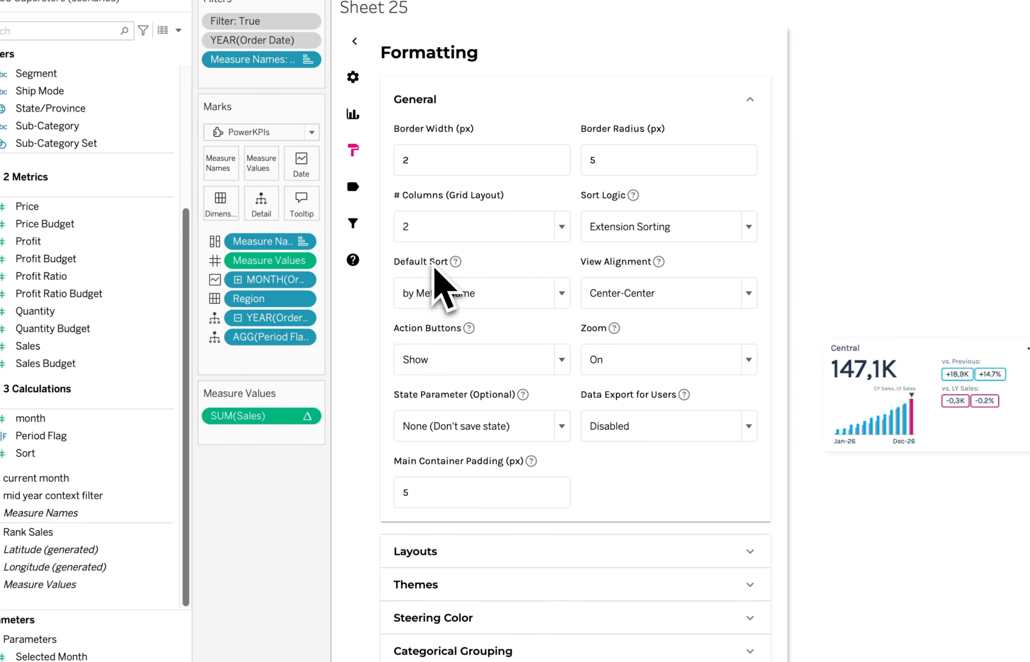
# Select Layout 6 as the KPI card layout in the formatting settings
pyautogui.click(505, 546)
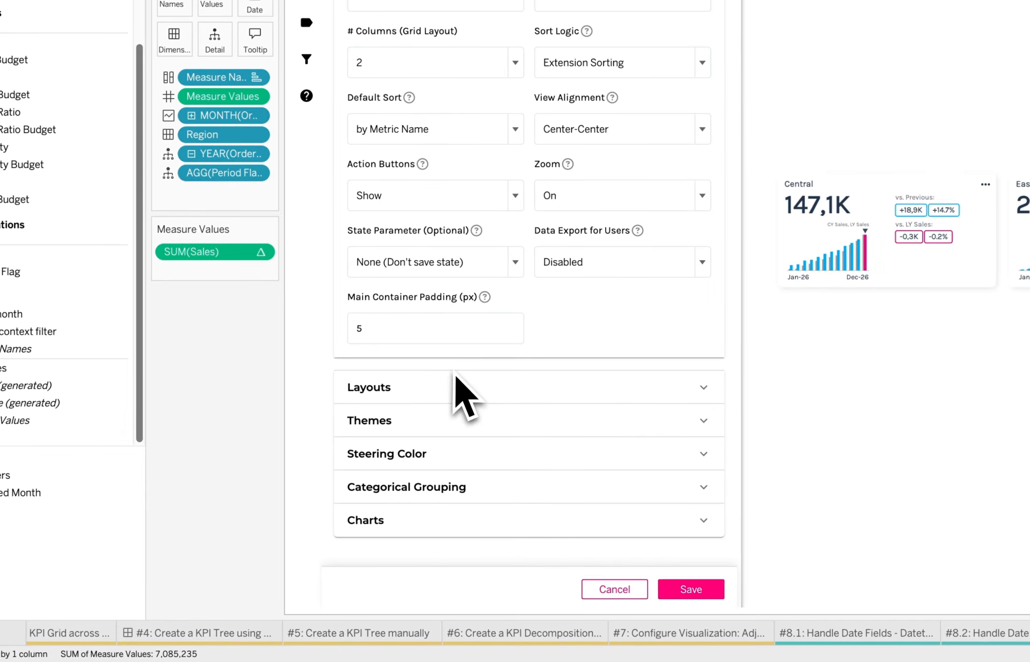
pyautogui.scroll(-15, 458, 374)
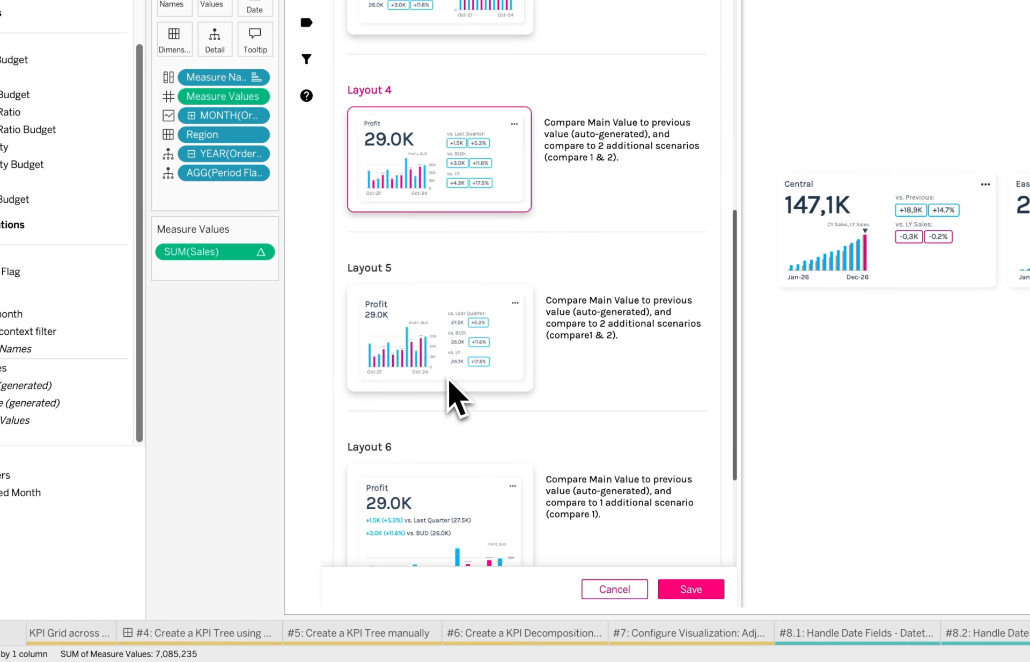
pyautogui.click(450, 382)
pyautogui.scroll(-2, 451, 379)
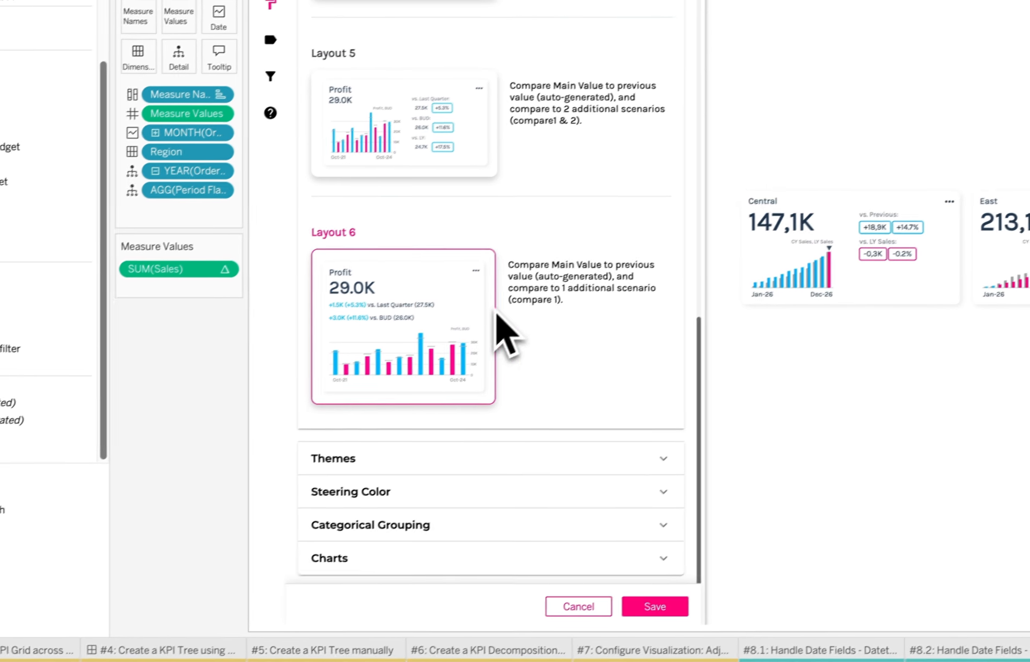
# Set the color theme of the KPI cards to Financial Times in the formatting settings
pyautogui.scroll(1, 541, 316)
pyautogui.scroll(-1, 584, 449)
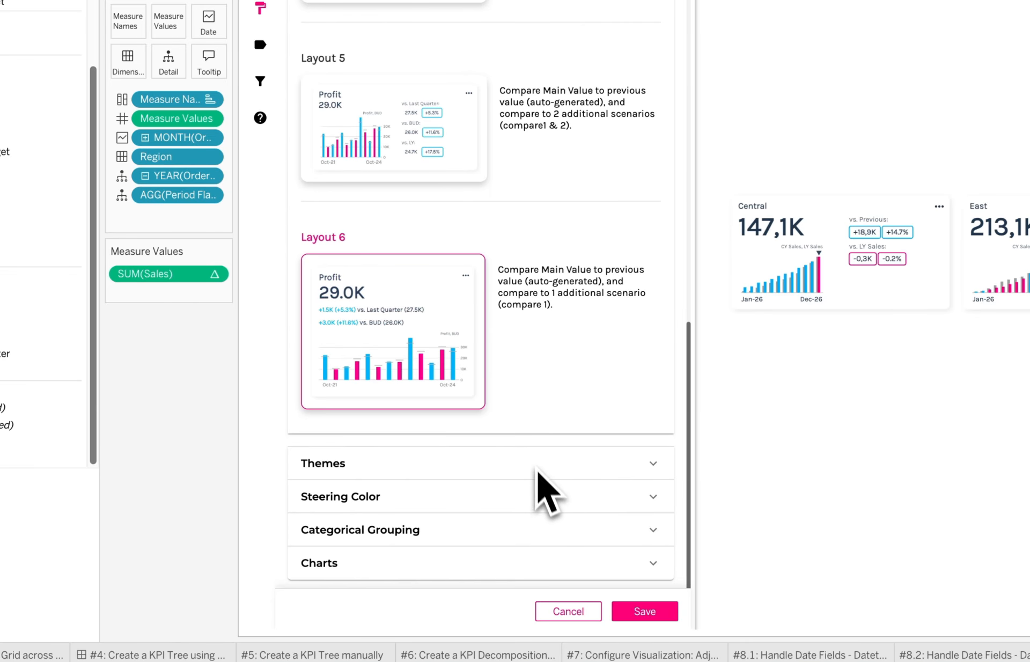
pyautogui.click(480, 456)
pyautogui.scroll(-3, 467, 451)
pyautogui.click(397, 418)
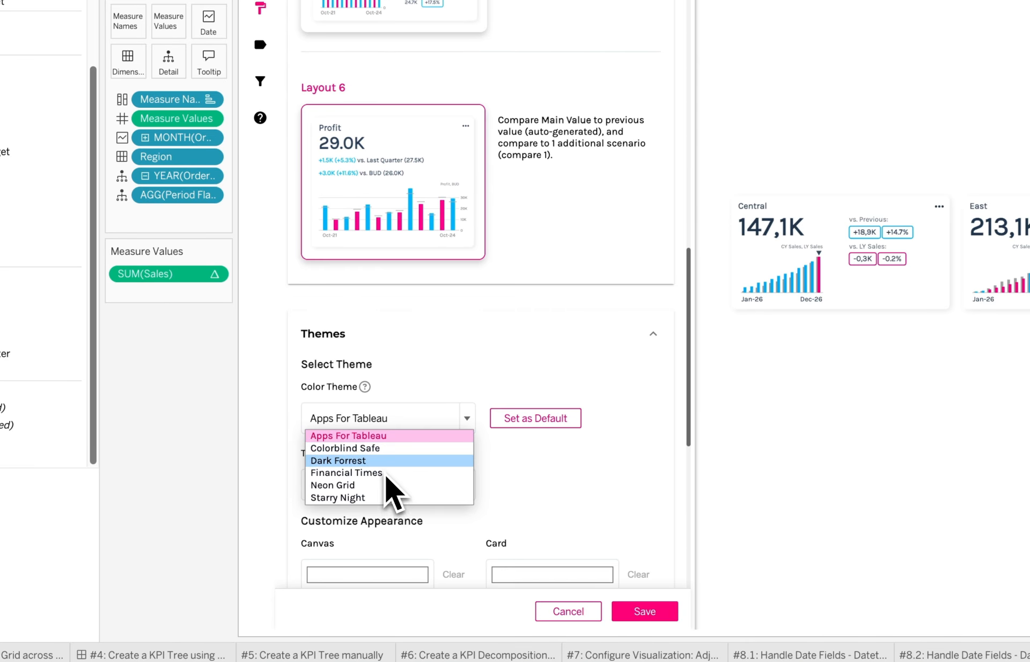
pyautogui.click(391, 473)
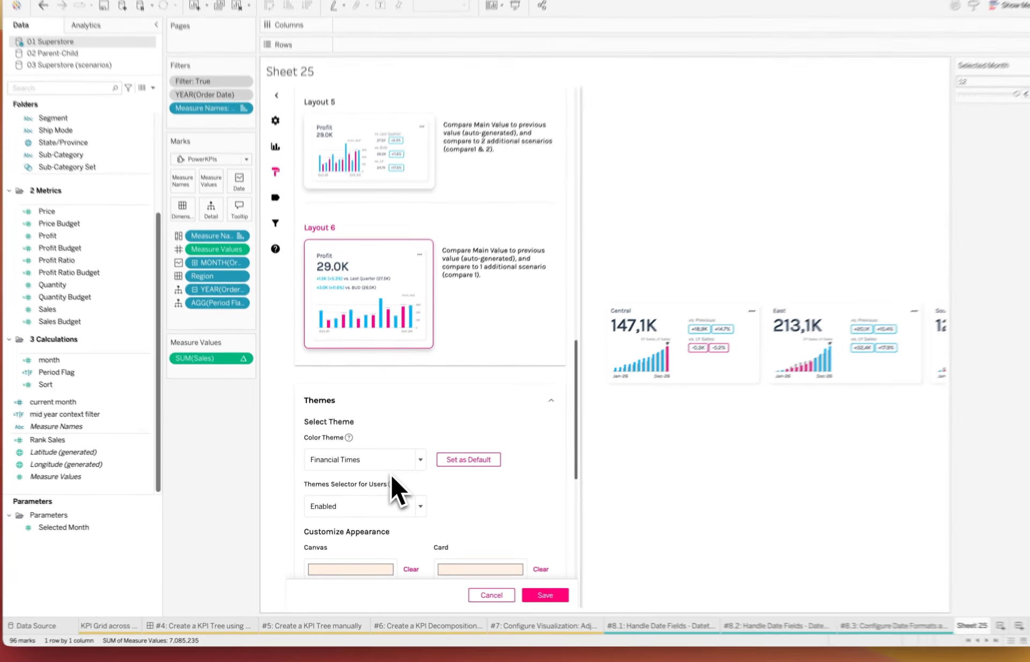
# Set Steering Color on Cards to Card, save the formatting settings and collapse the settings pane
pyautogui.scroll(-4, 432, 461)
pyautogui.scroll(-3, 384, 493)
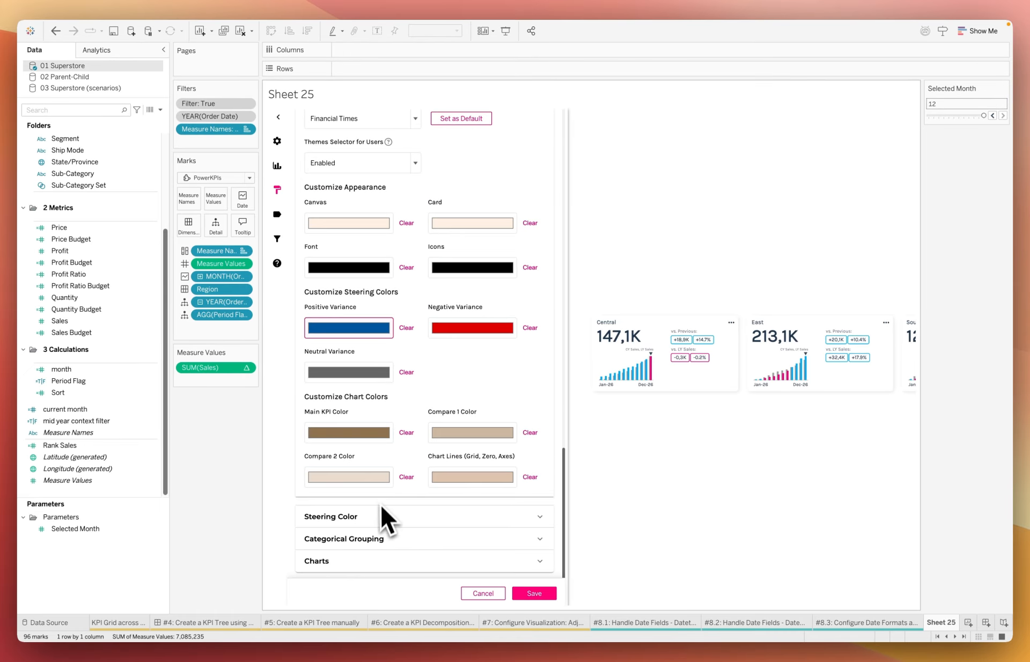
pyautogui.click(370, 514)
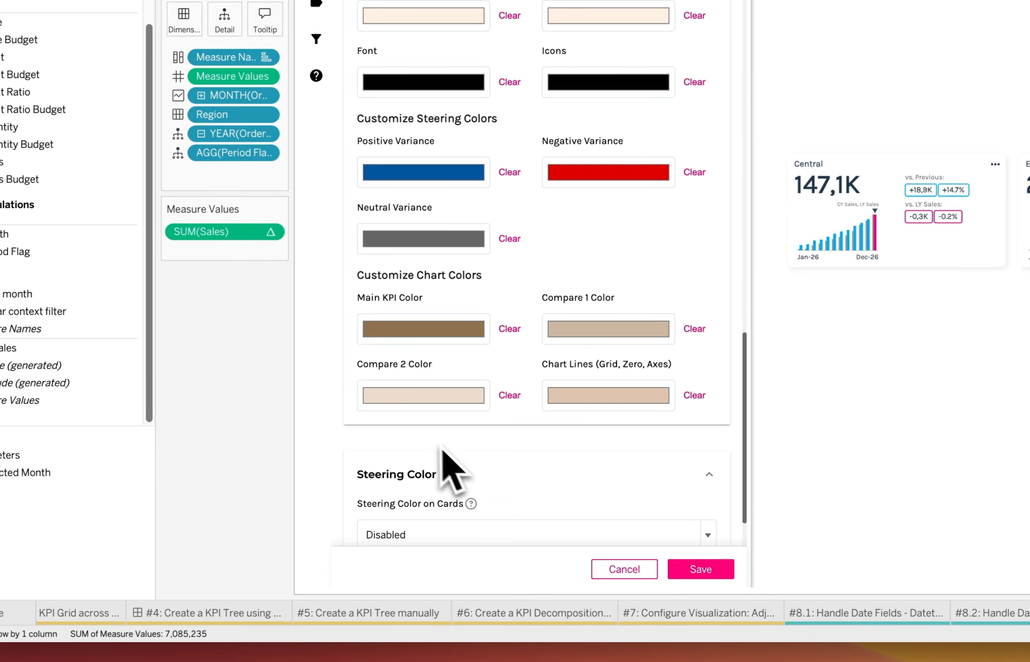
pyautogui.scroll(-2, 443, 450)
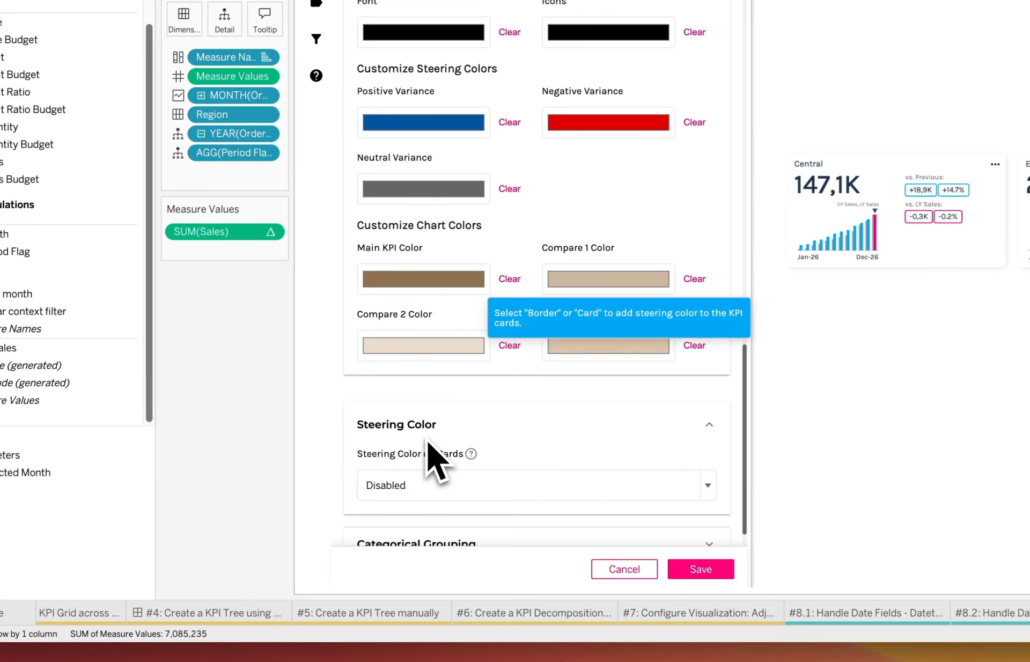
pyautogui.click(485, 436)
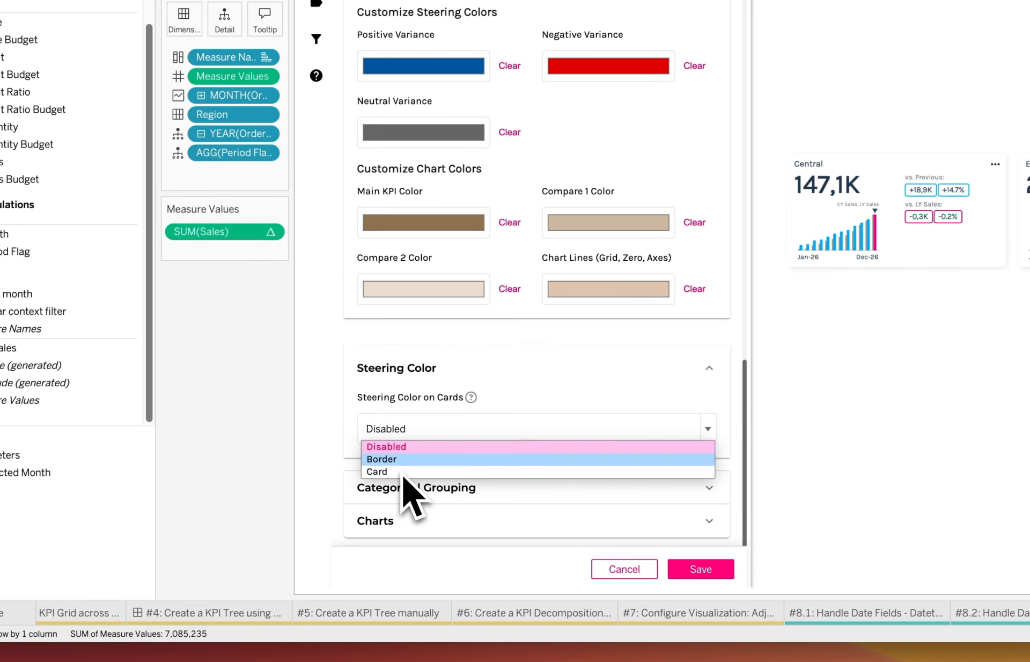
pyautogui.click(404, 472)
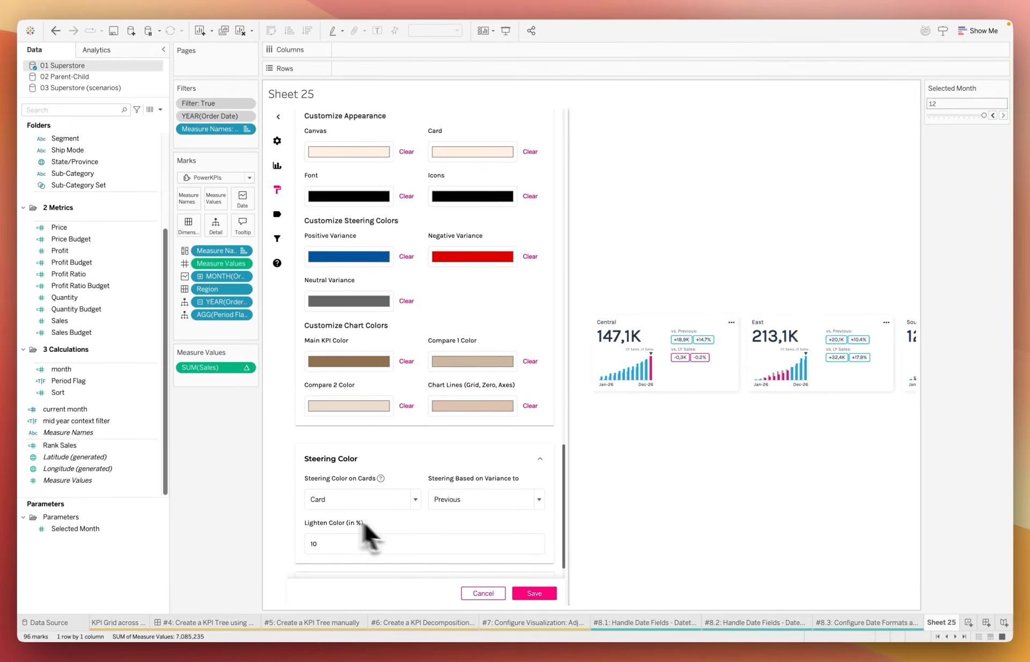
pyautogui.click(527, 594)
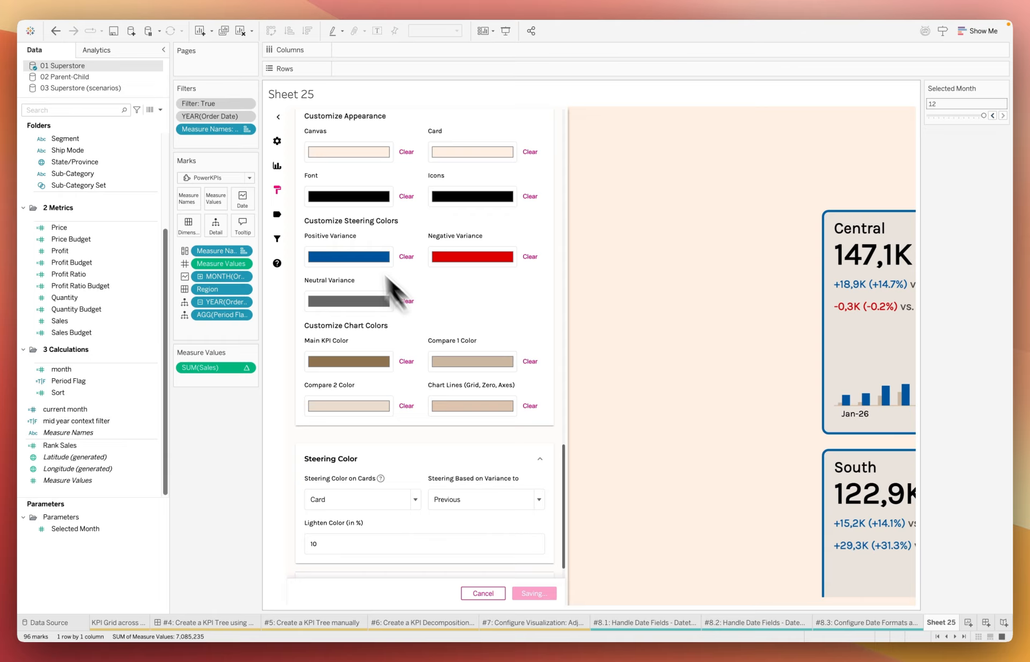
pyautogui.click(281, 121)
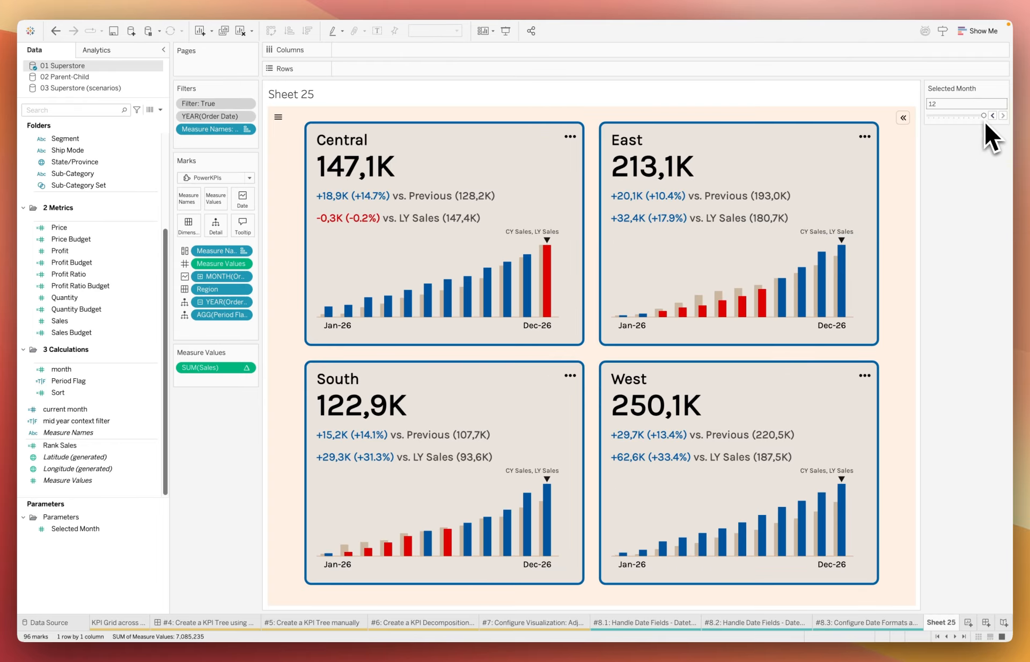
# Set the Selected Month parameter to 9
pyautogui.click(969, 117)
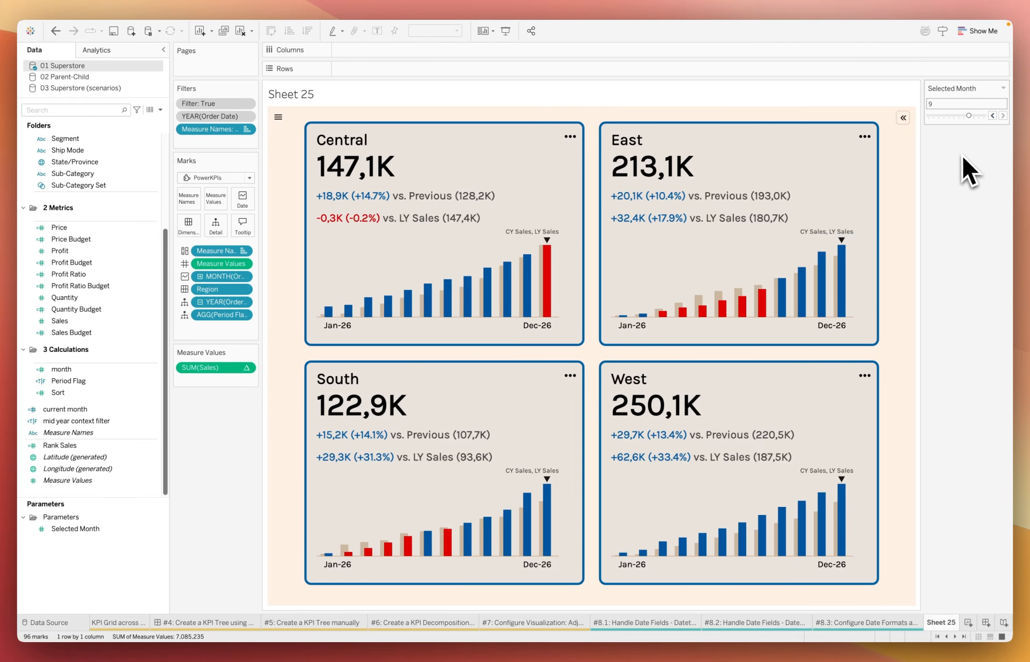